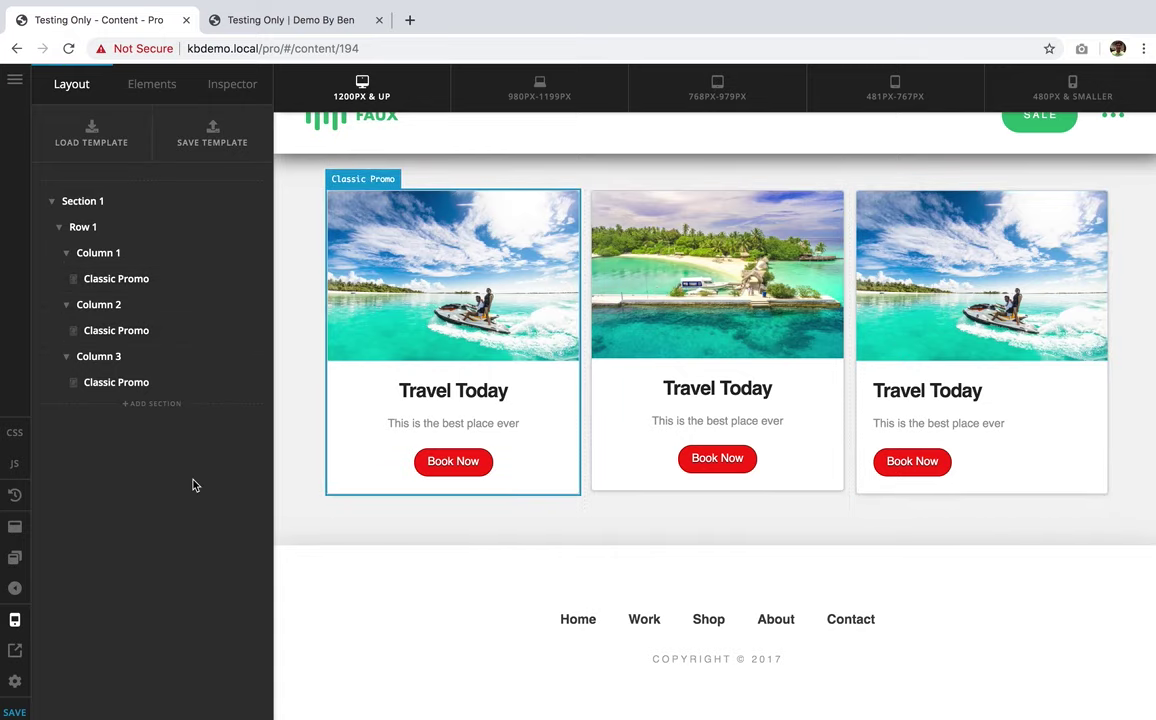
Add a new section with a three-column row below the promo cards and place a Headline element in its first column
click(160, 404)
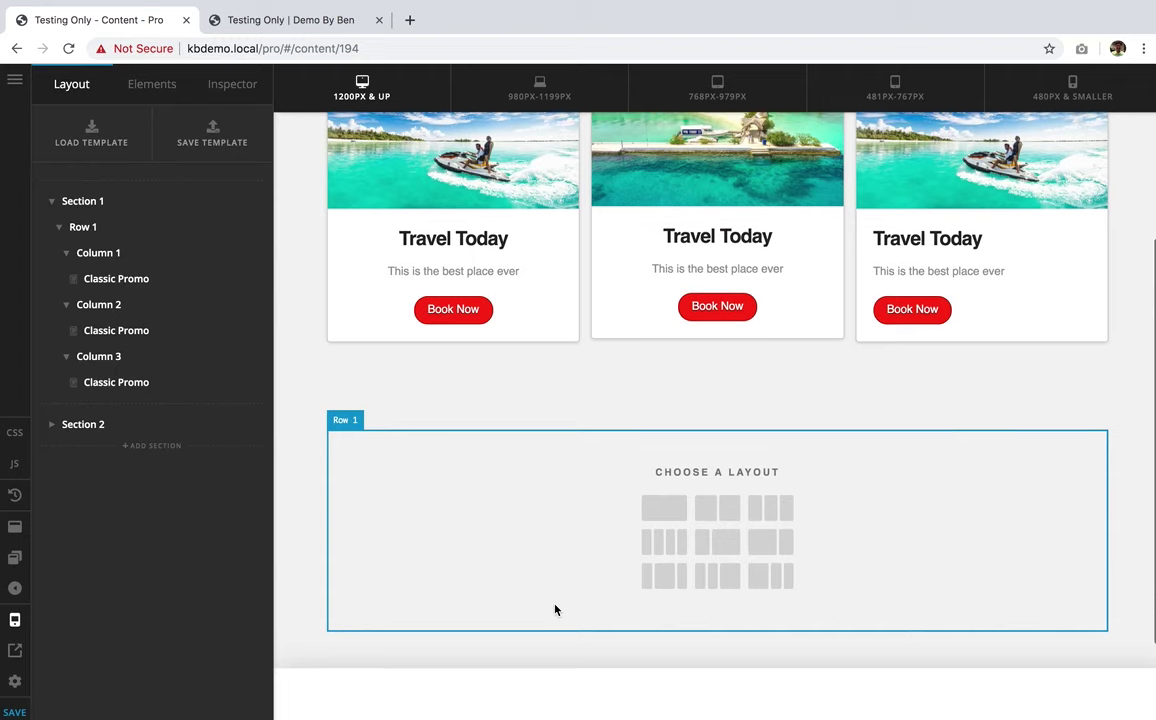
click(768, 508)
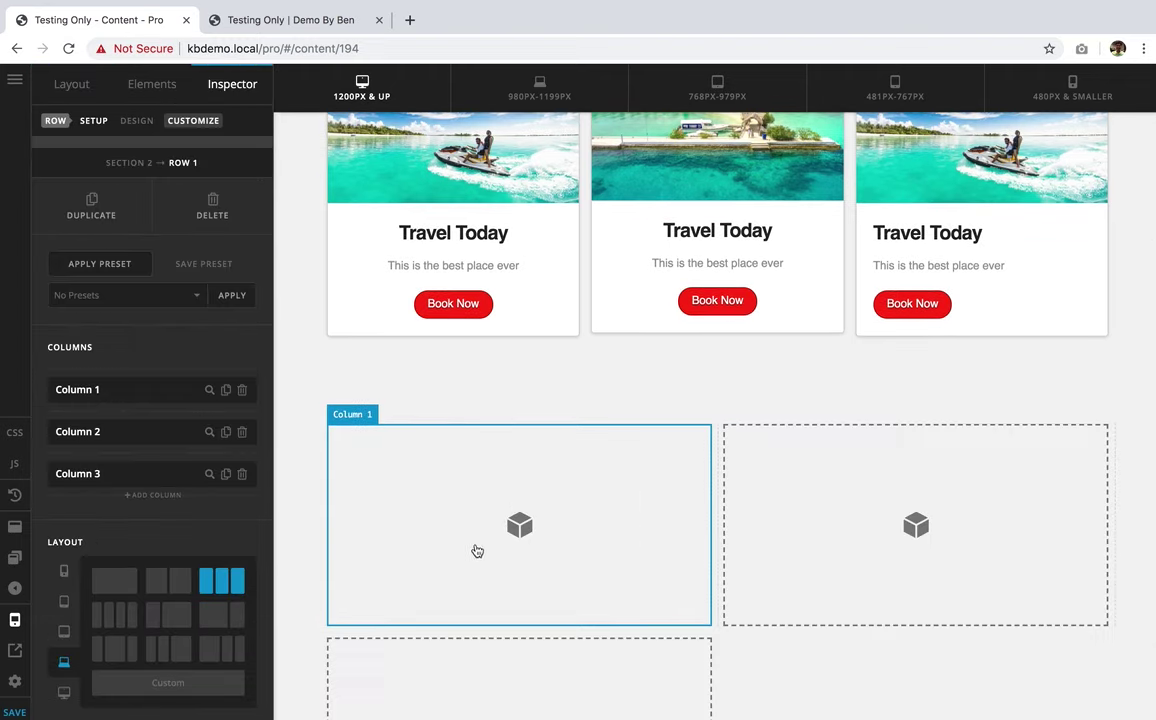
click(165, 88)
click(122, 132)
text(h)
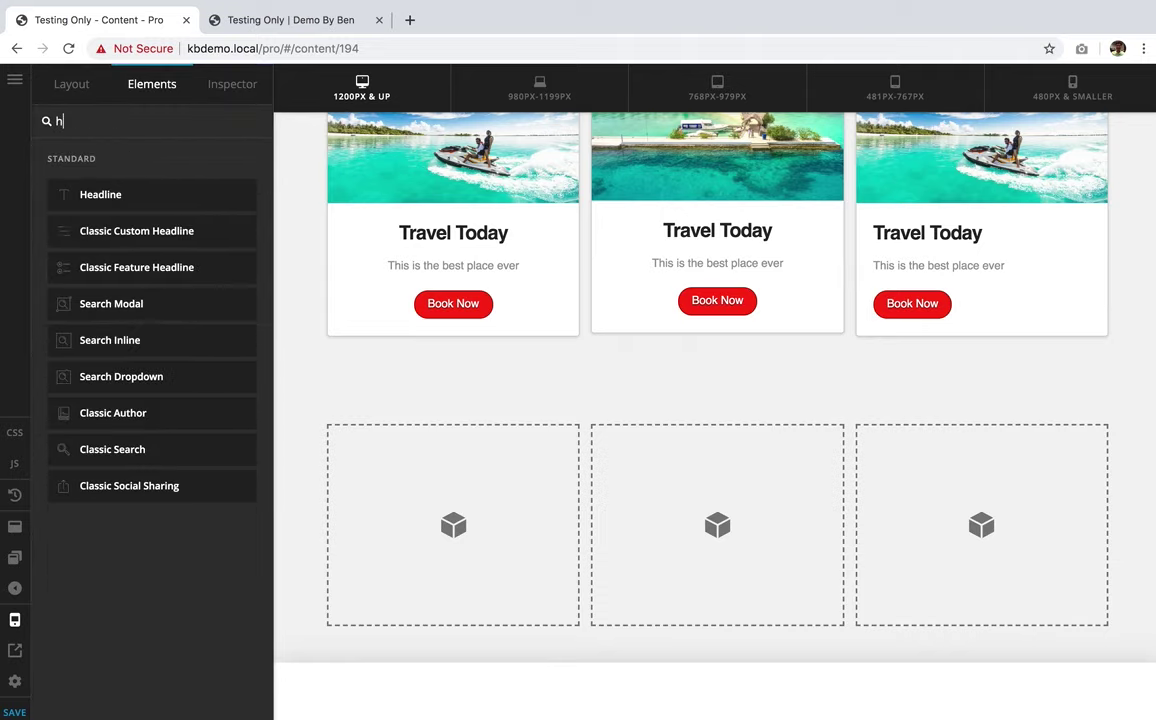
text(ea)
drag(85, 190, 434, 496)
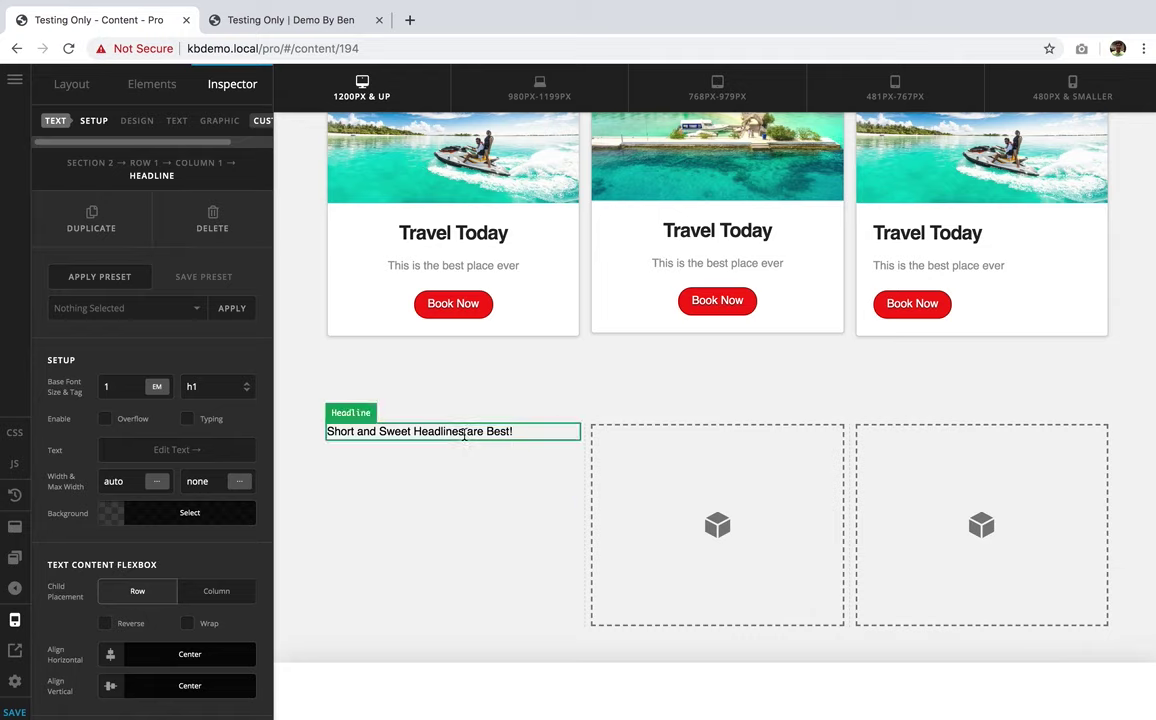
Enable the subheadline for the new Headline element
click(177, 127)
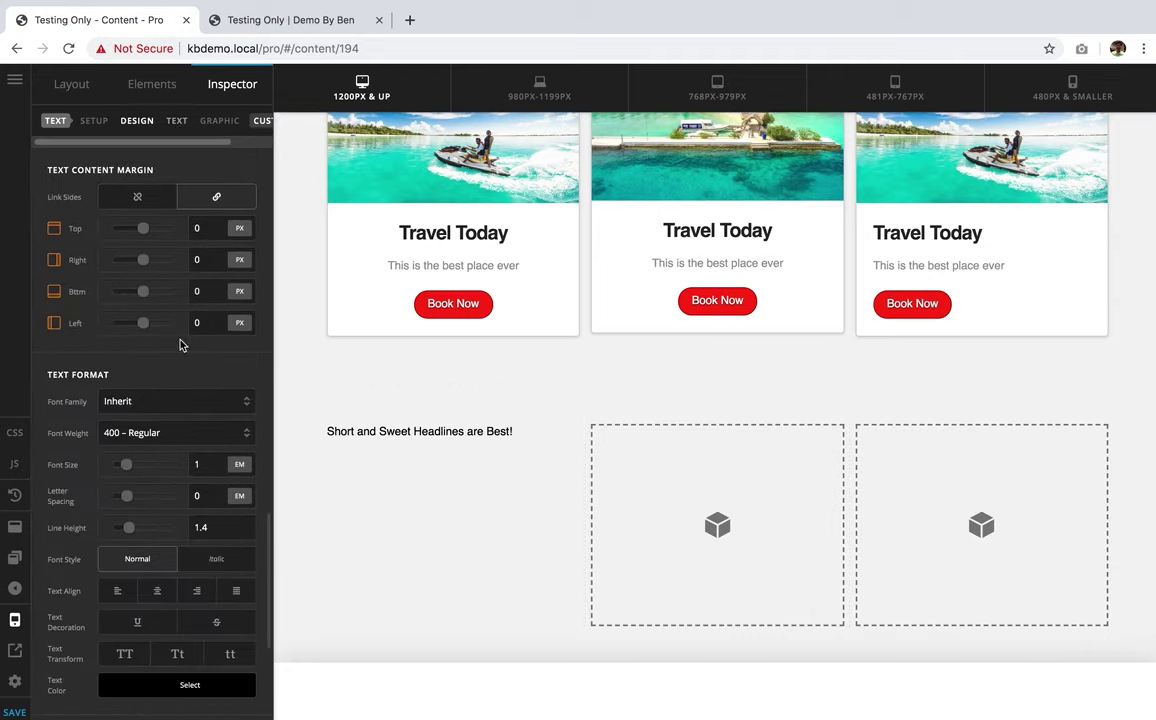
scroll(184, 370, down, 4)
scroll(184, 380, down, 3)
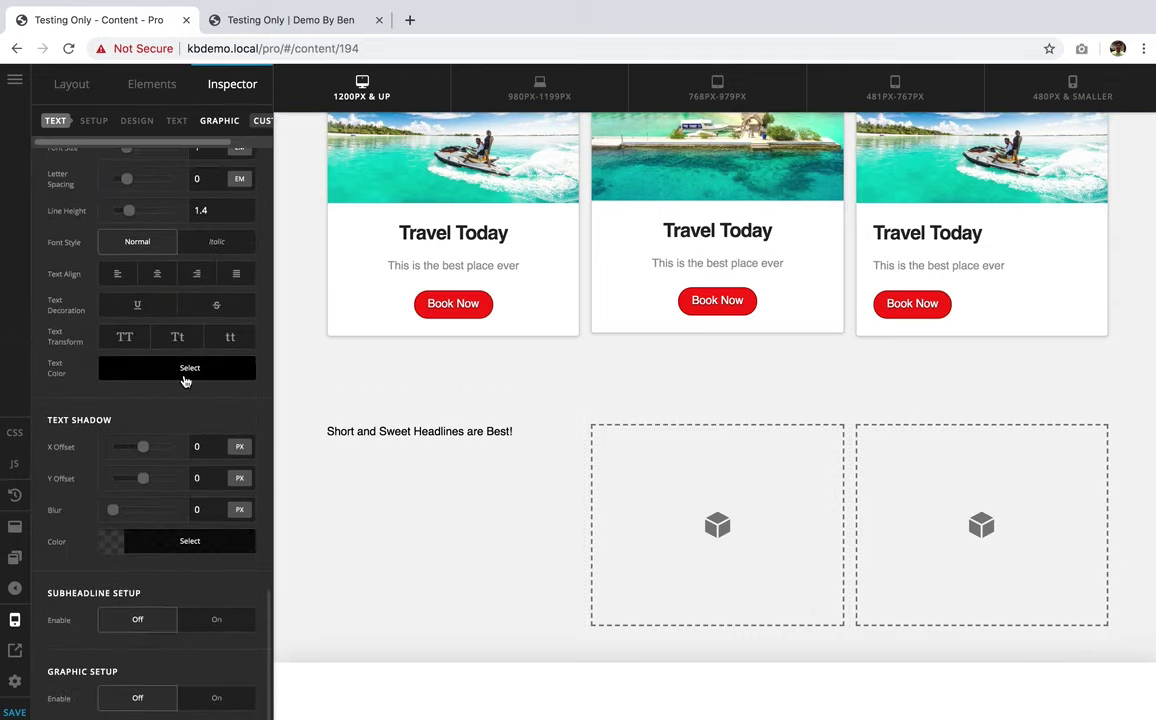
click(176, 123)
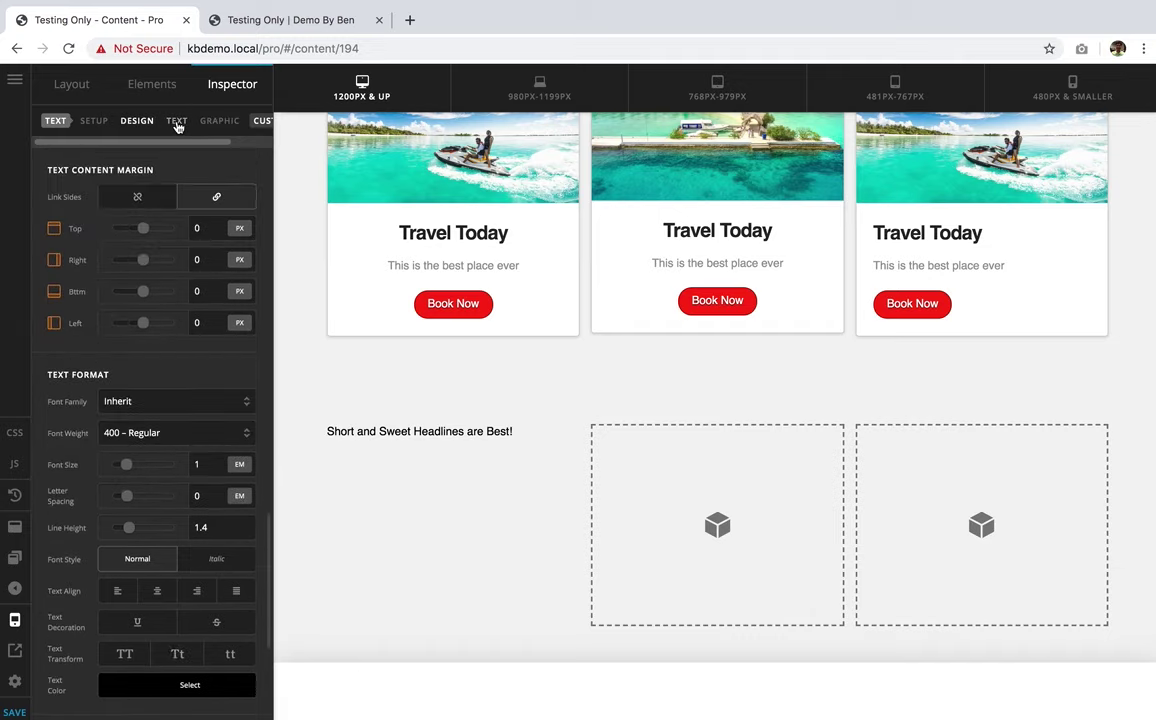
scroll(175, 450, down, 6)
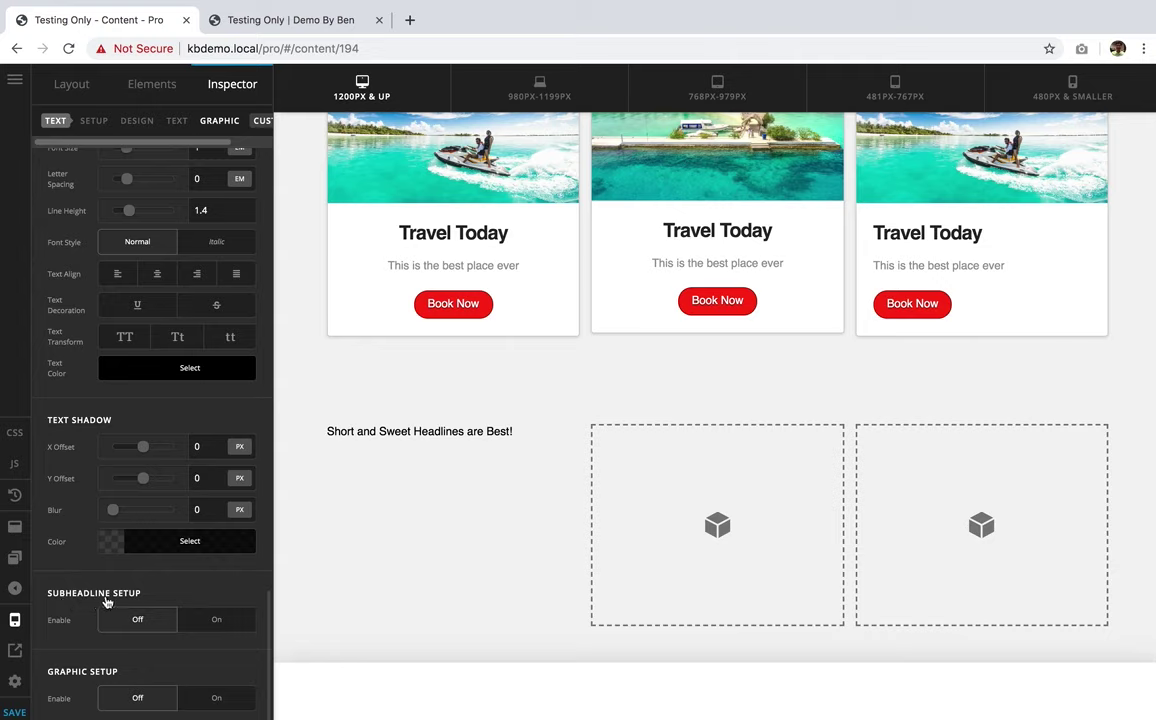
click(210, 620)
scroll(205, 622, down, 2)
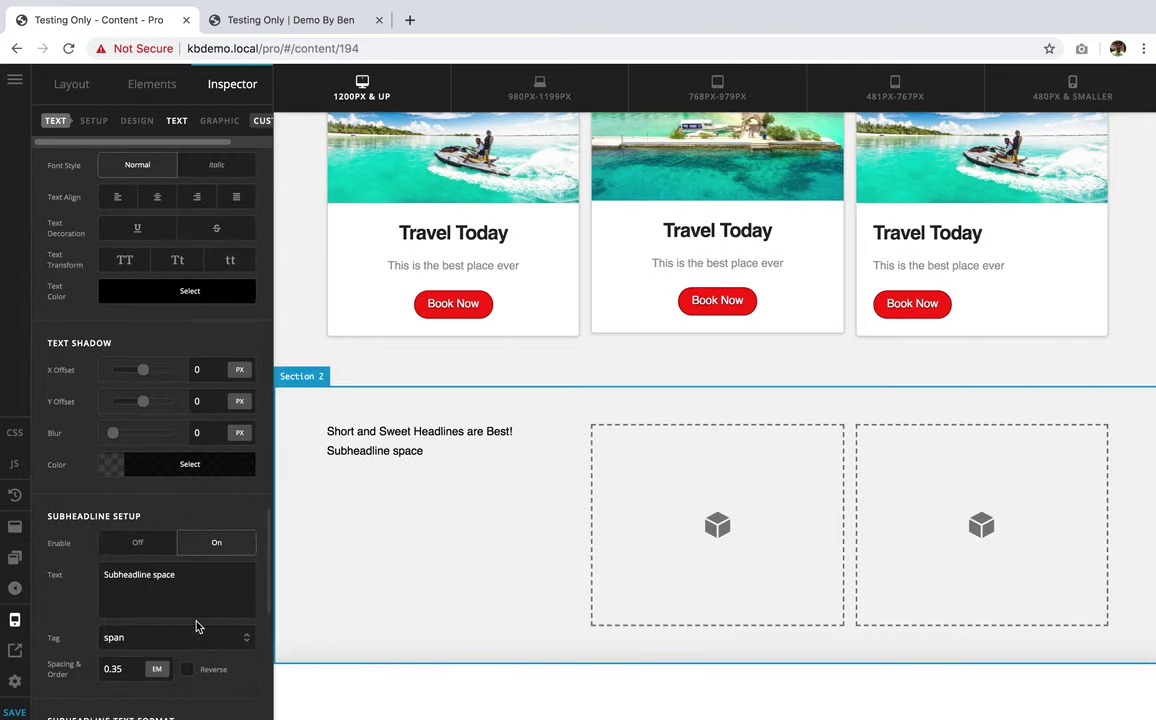
Enable the headline's graphic and set its type to image
scroll(197, 625, down, 4)
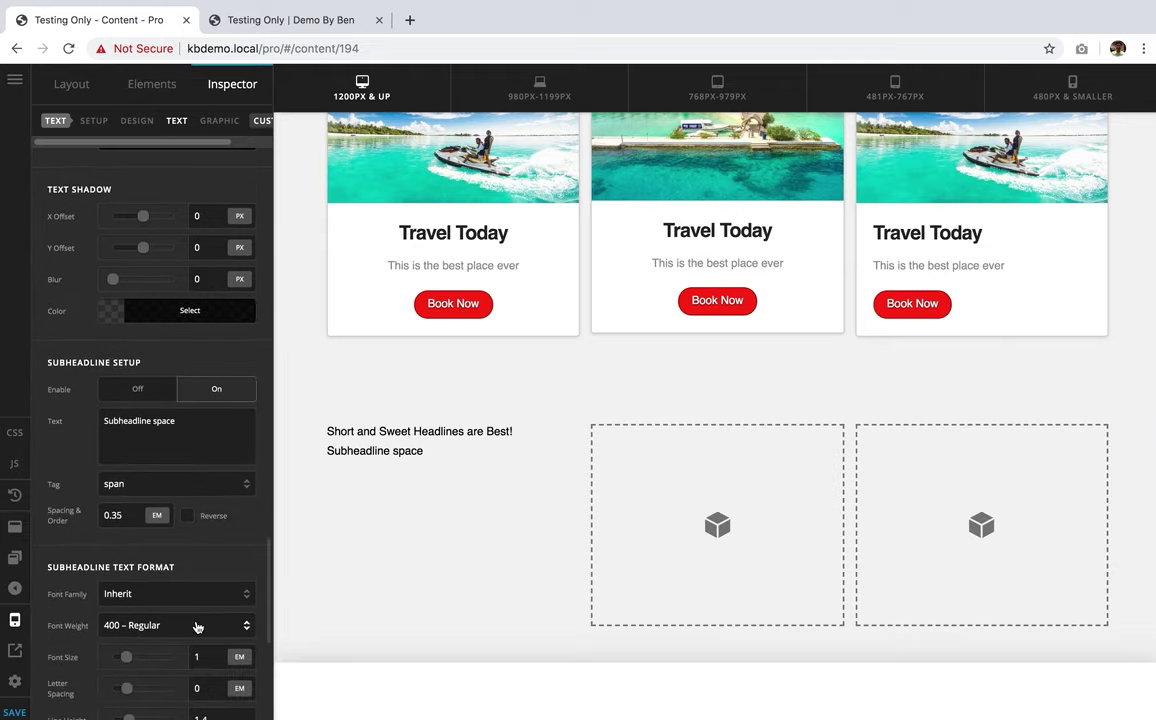
scroll(197, 625, down, 11)
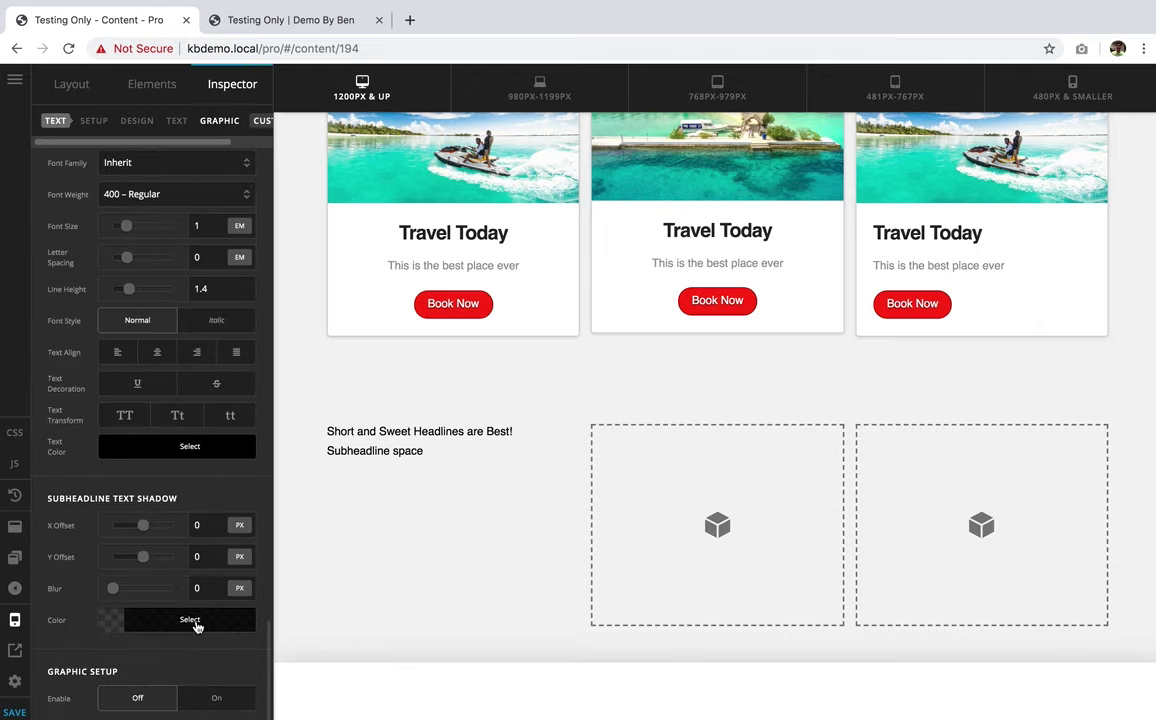
click(217, 698)
scroll(220, 690, down, 6)
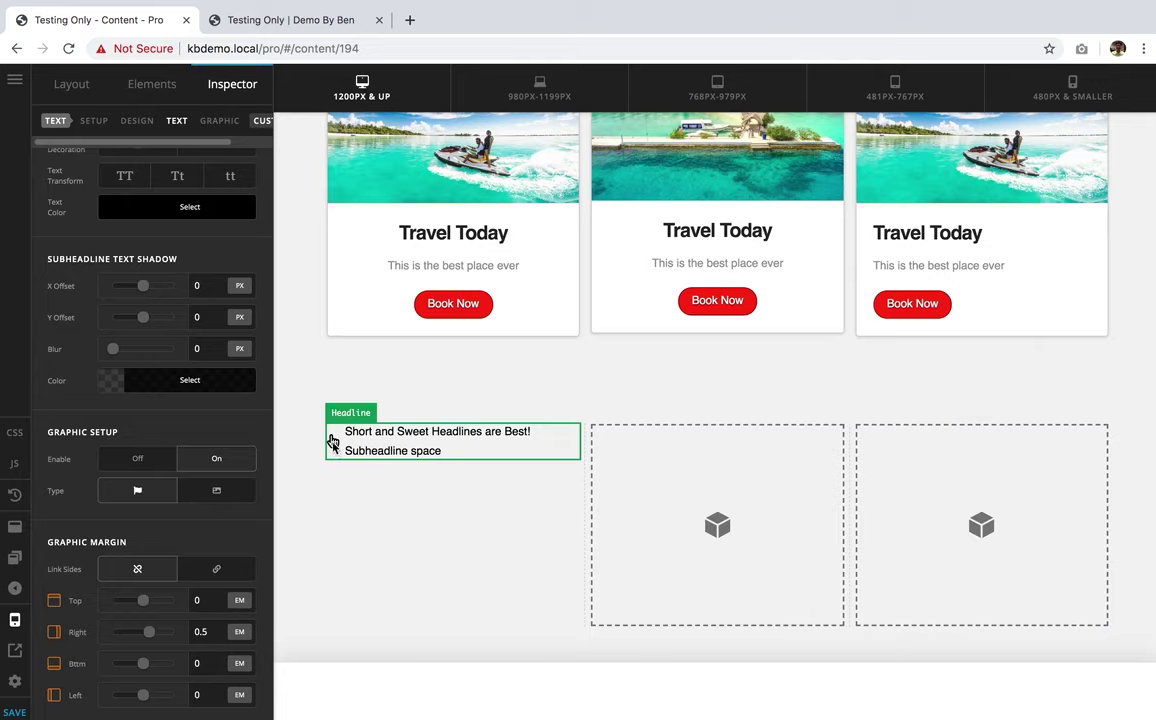
click(221, 494)
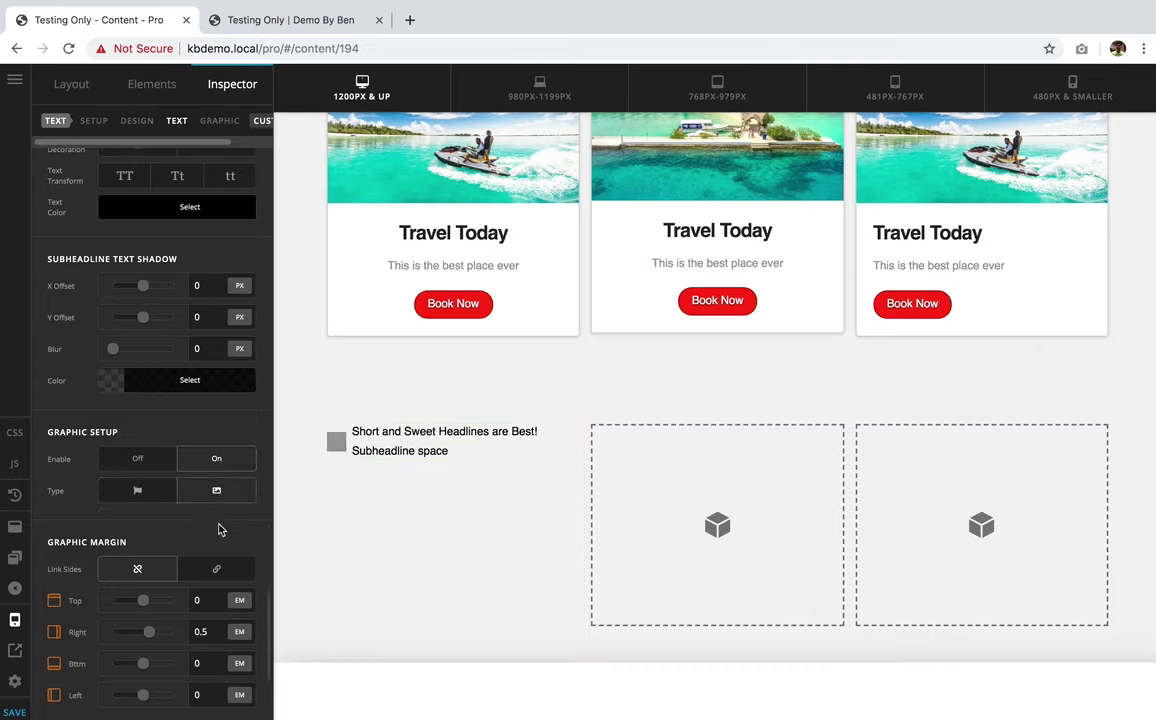
Set the headline's primary graphic image to beach-fun-jet-ski-1430676.jpg from the media library at full size
scroll(219, 529, down, 5)
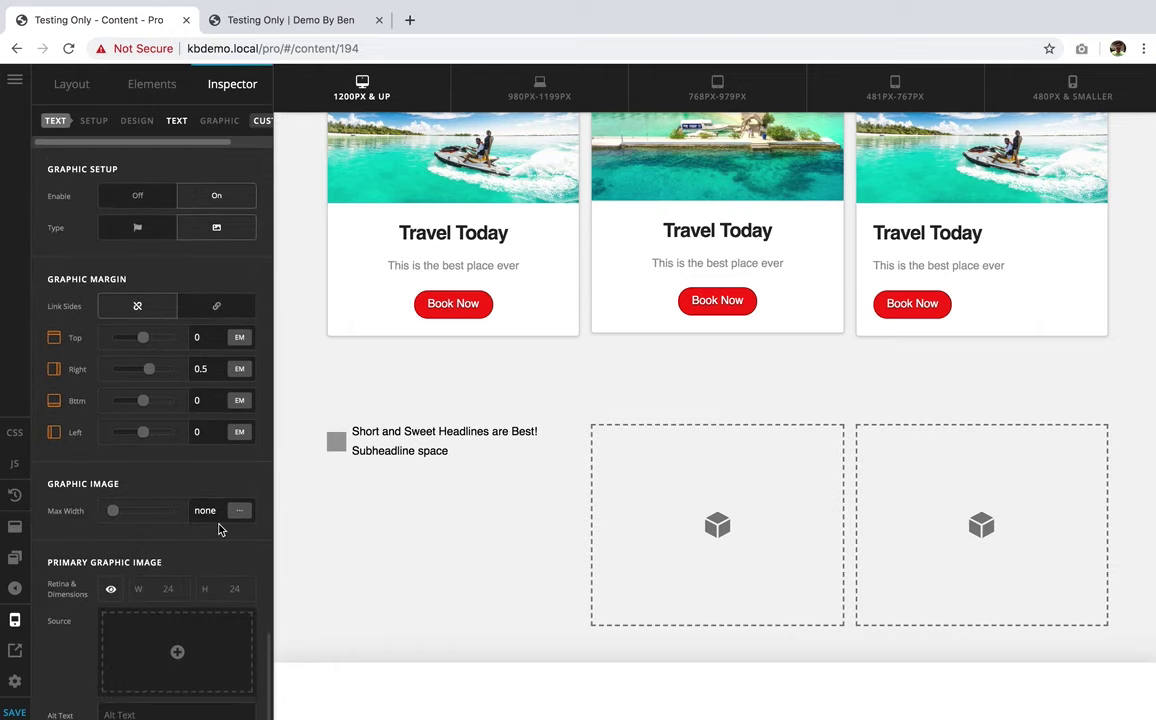
scroll(221, 530, down, 1)
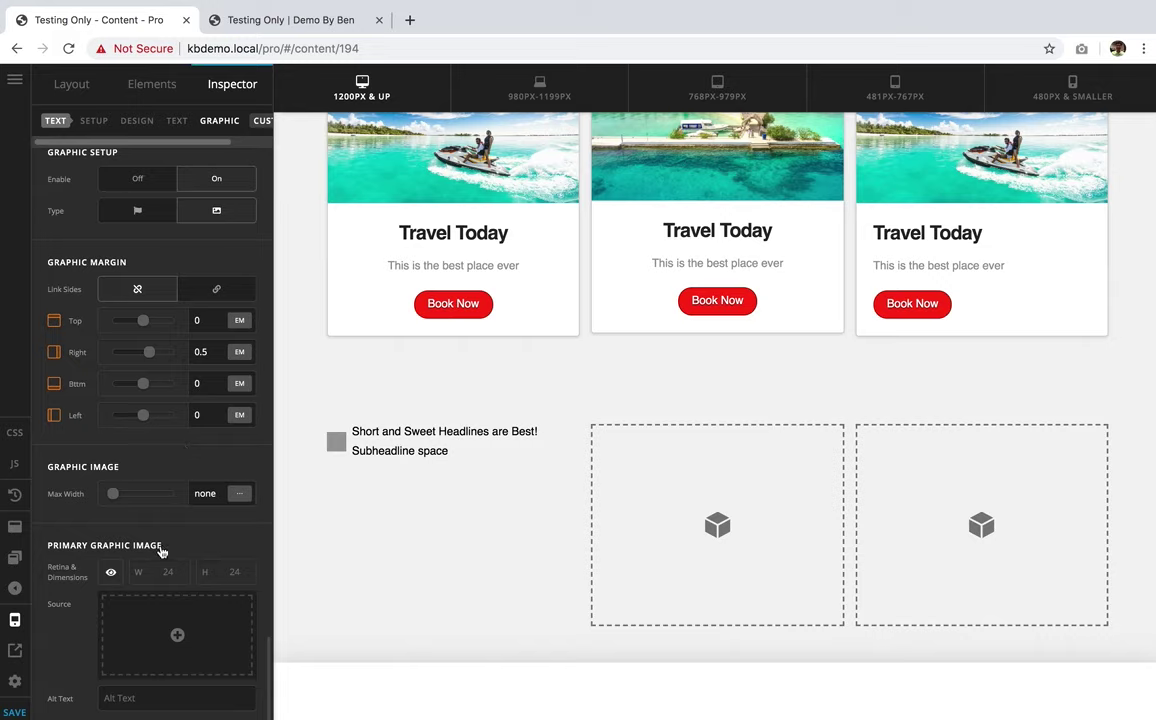
click(177, 637)
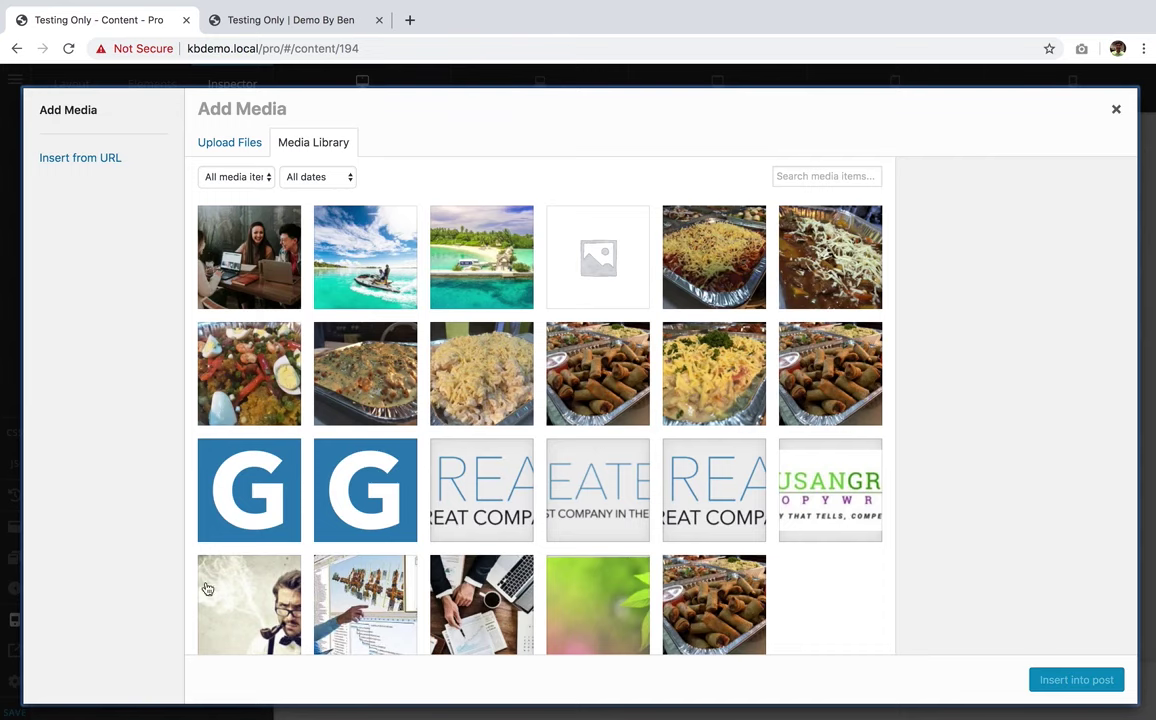
click(401, 259)
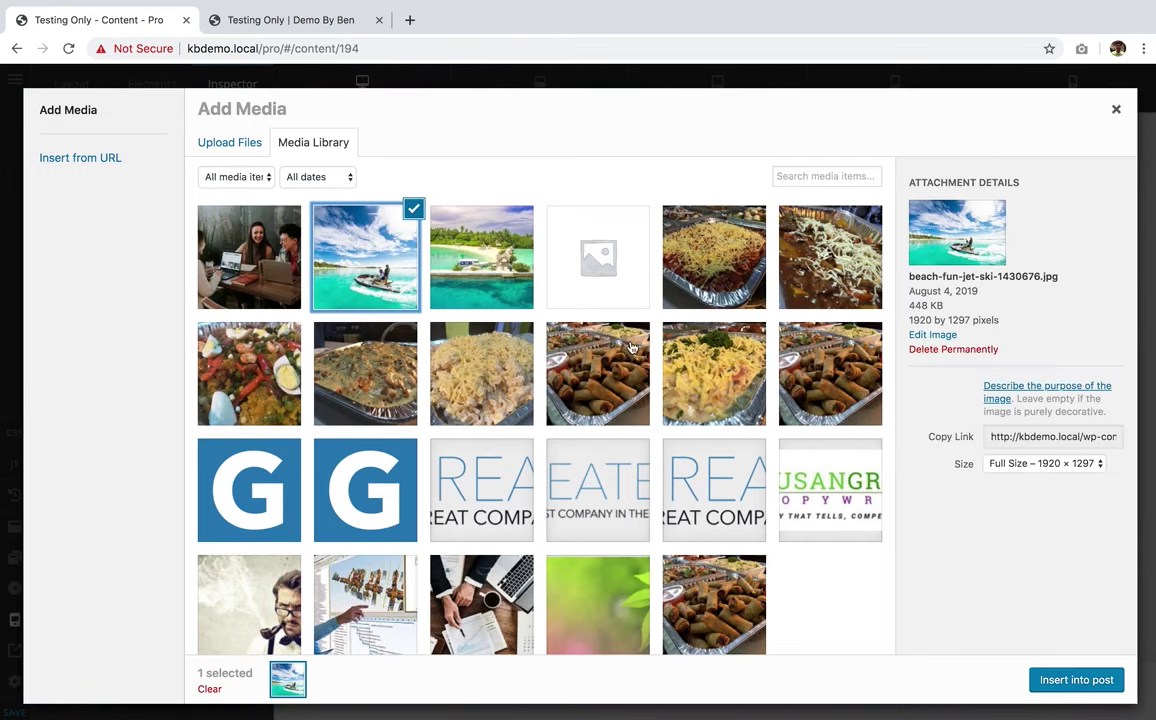
click(1058, 679)
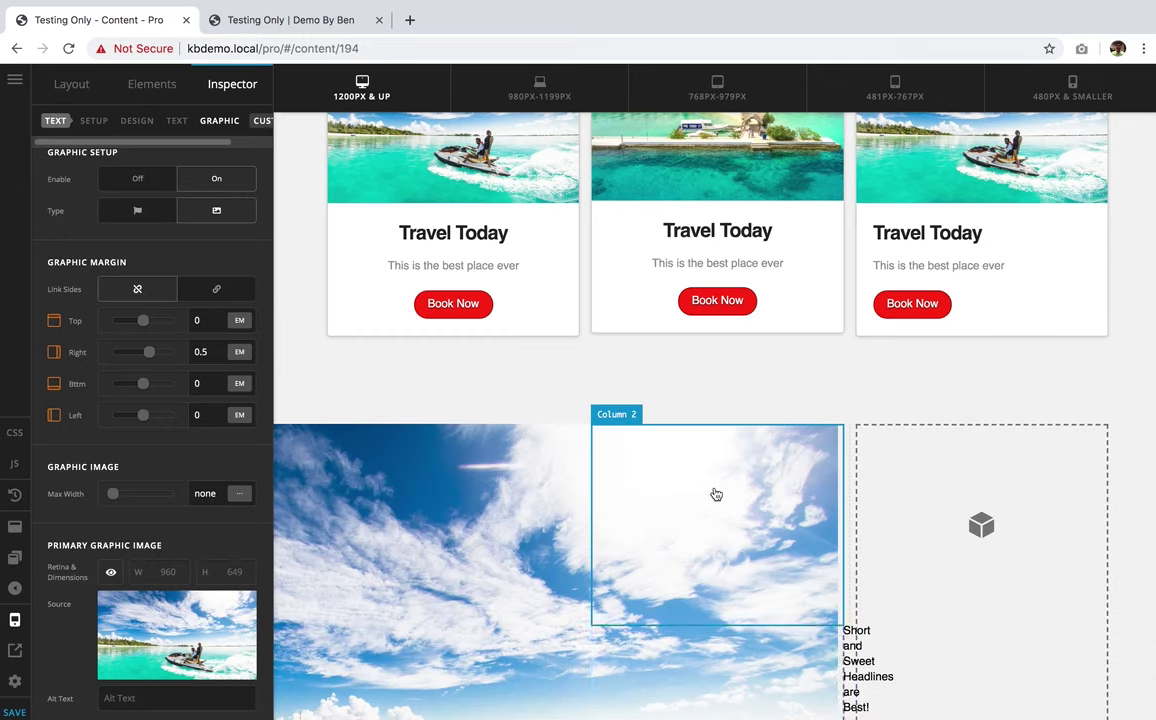
Set the headline graphic image's maximum width to 100%
scroll(705, 470, down, 1)
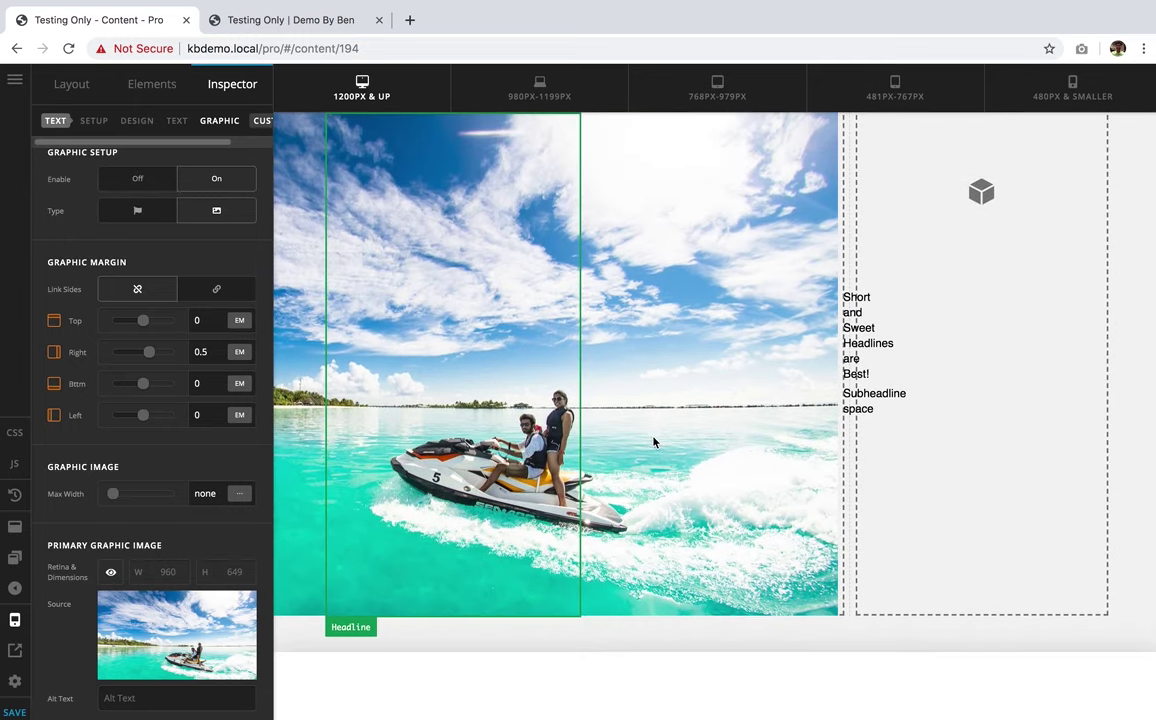
click(244, 495)
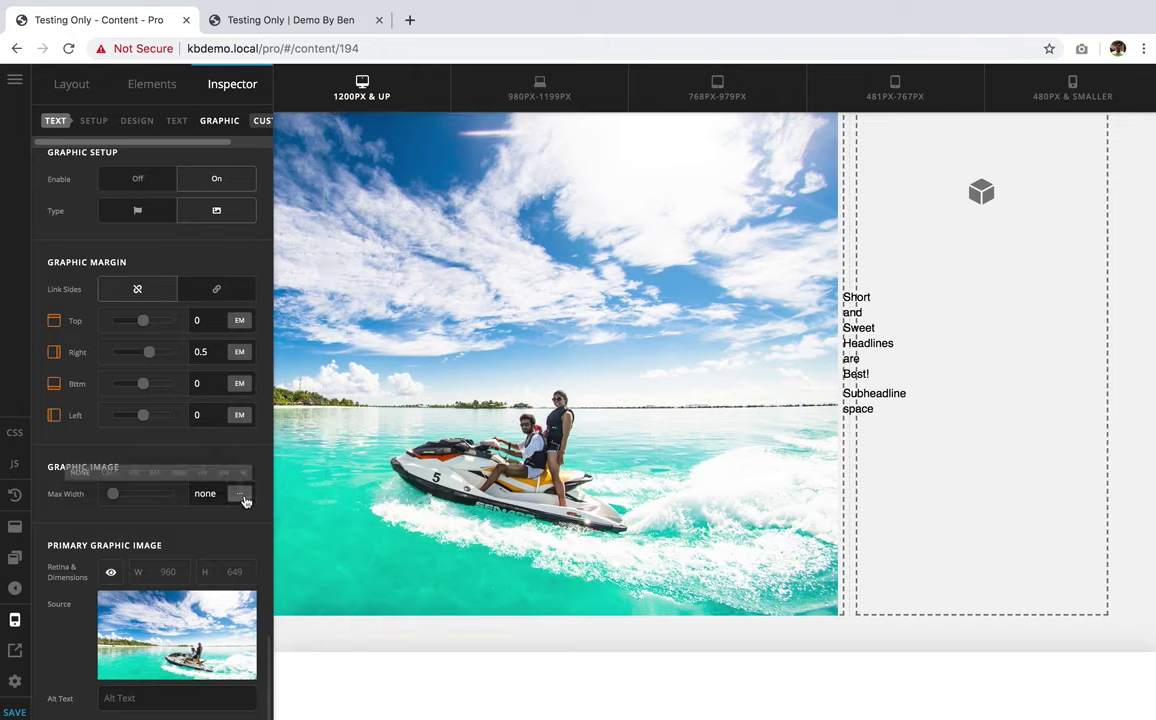
click(222, 428)
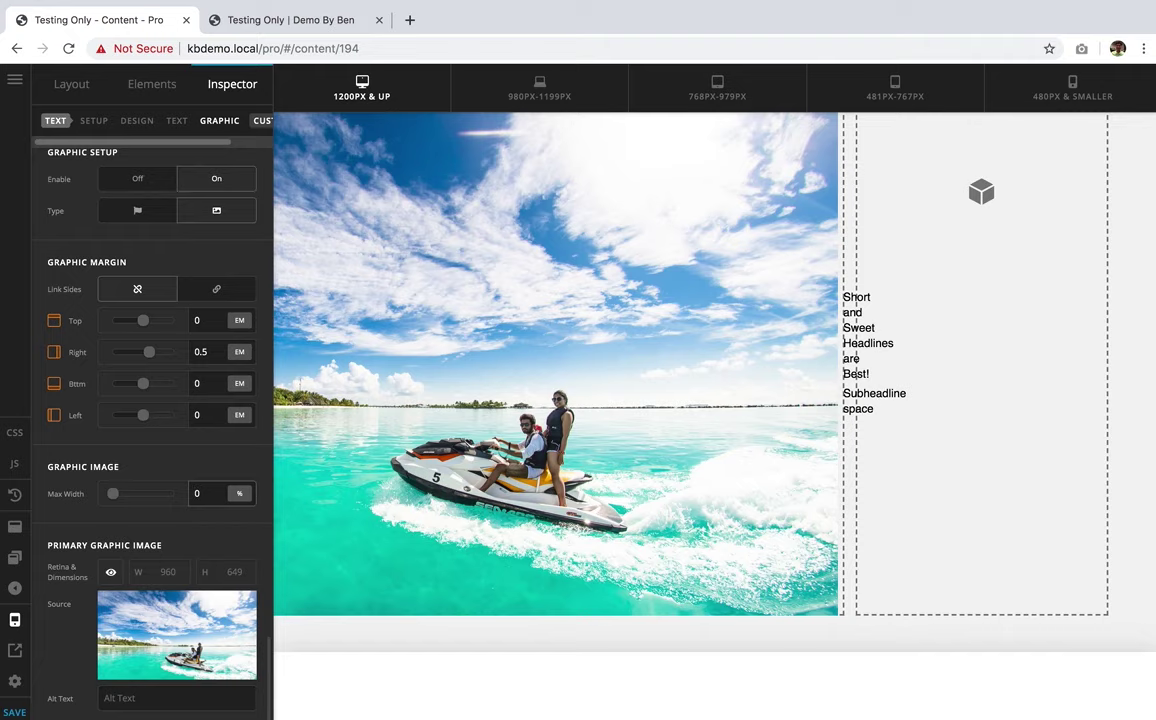
text(100)
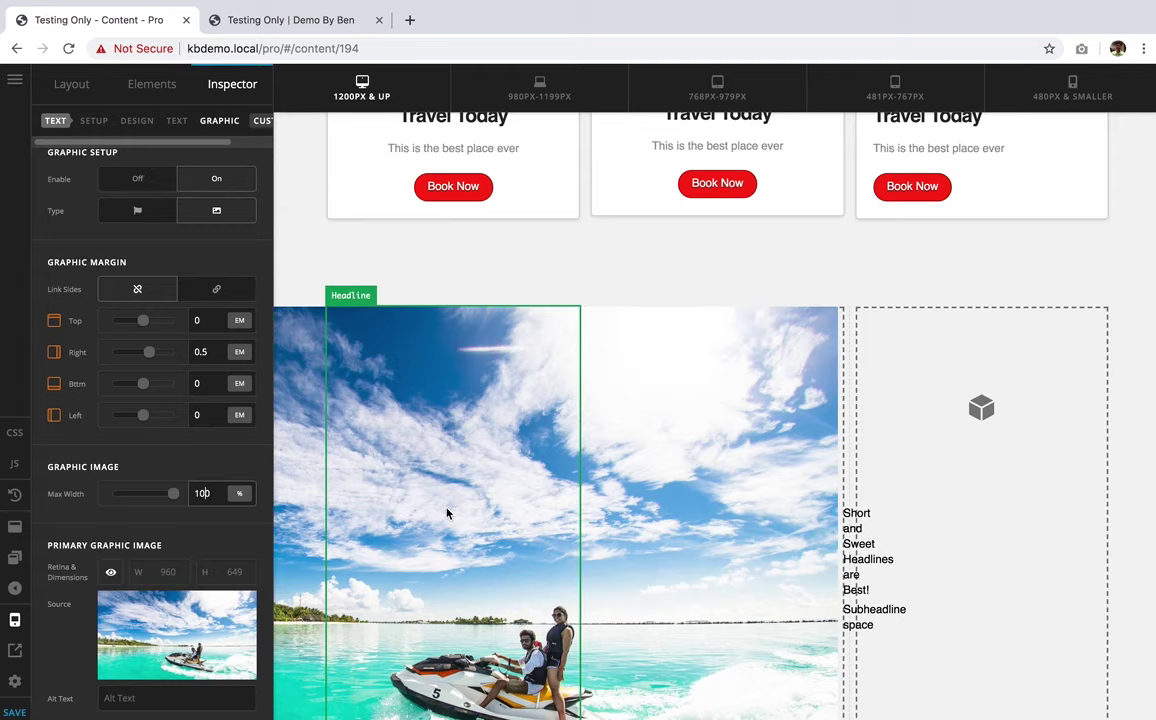
scroll(447, 513, down, 5)
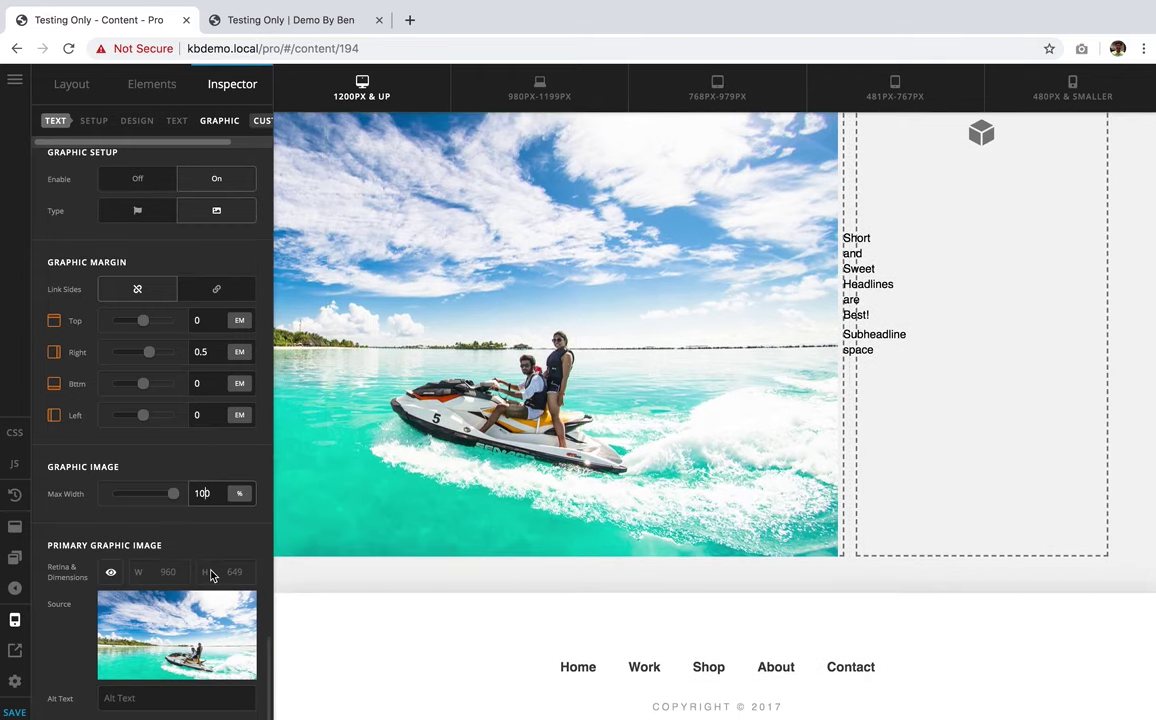
Set the headline's text content flexbox child placement to Column and compare the layout with the promo cards above
scroll(210, 575, up, 7)
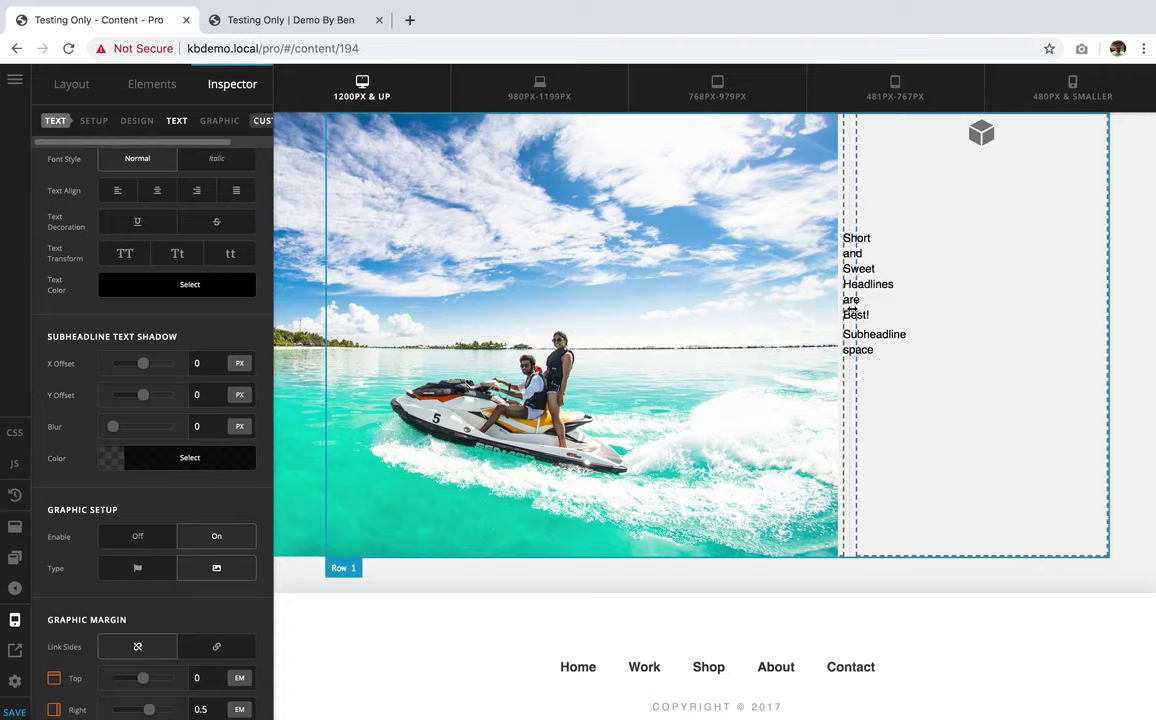
scroll(115, 309, up, 5)
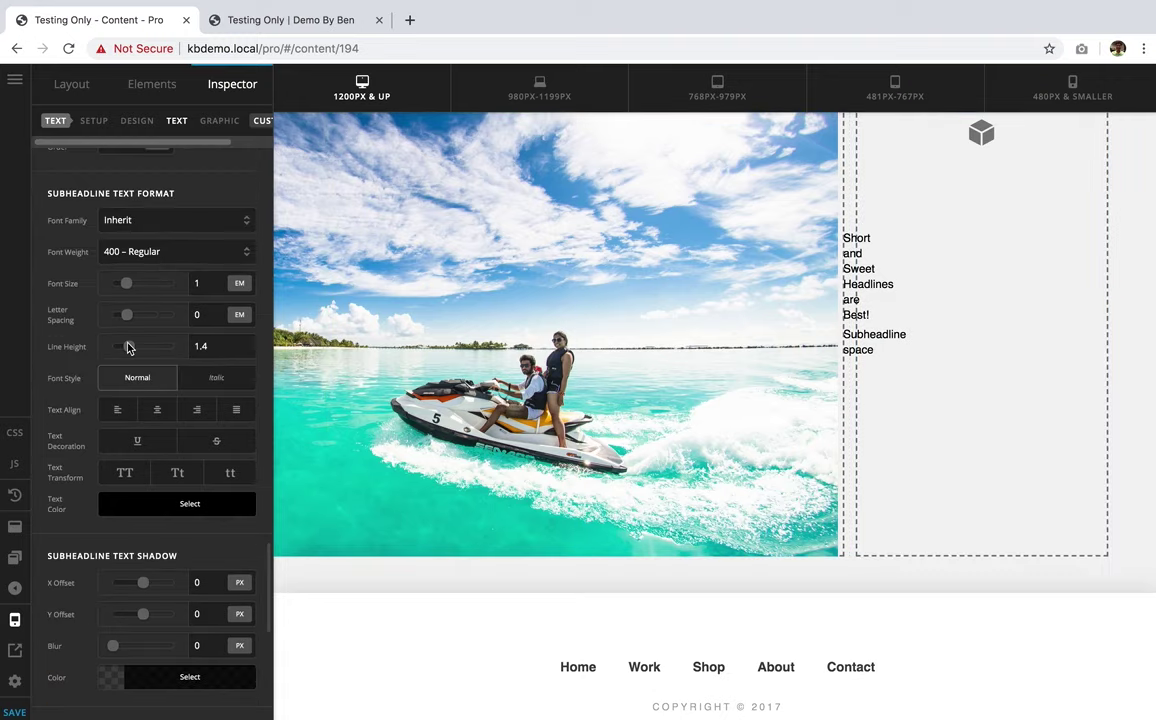
scroll(127, 348, up, 15)
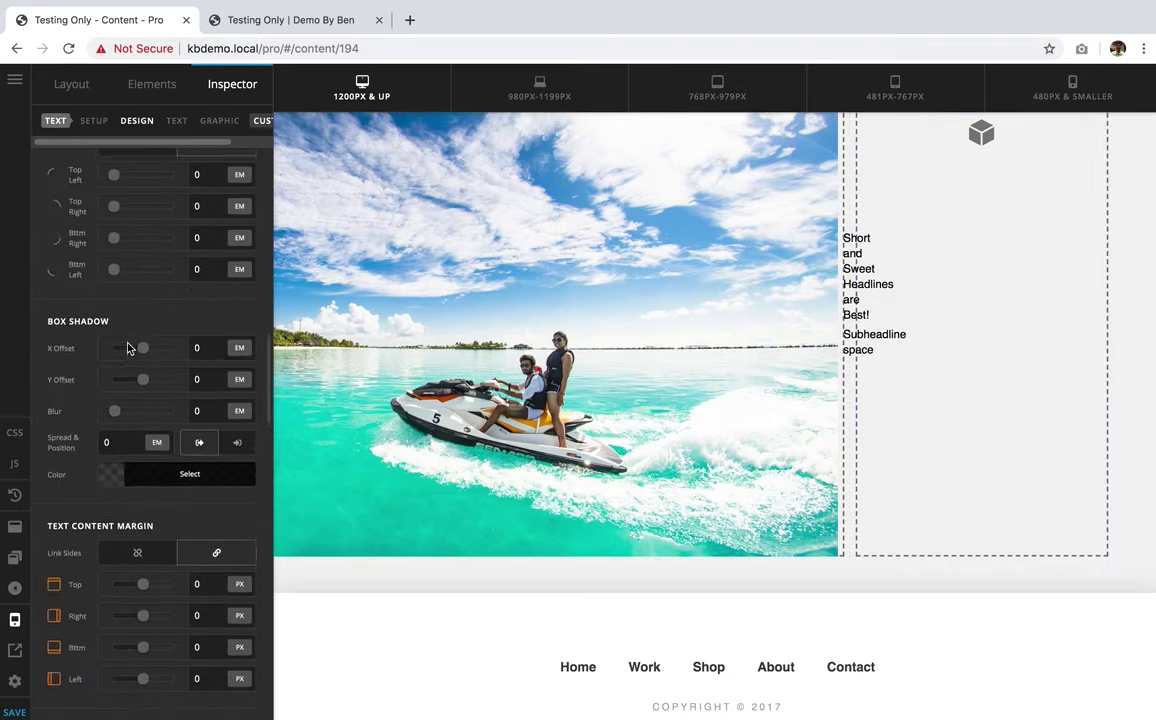
scroll(127, 348, up, 10)
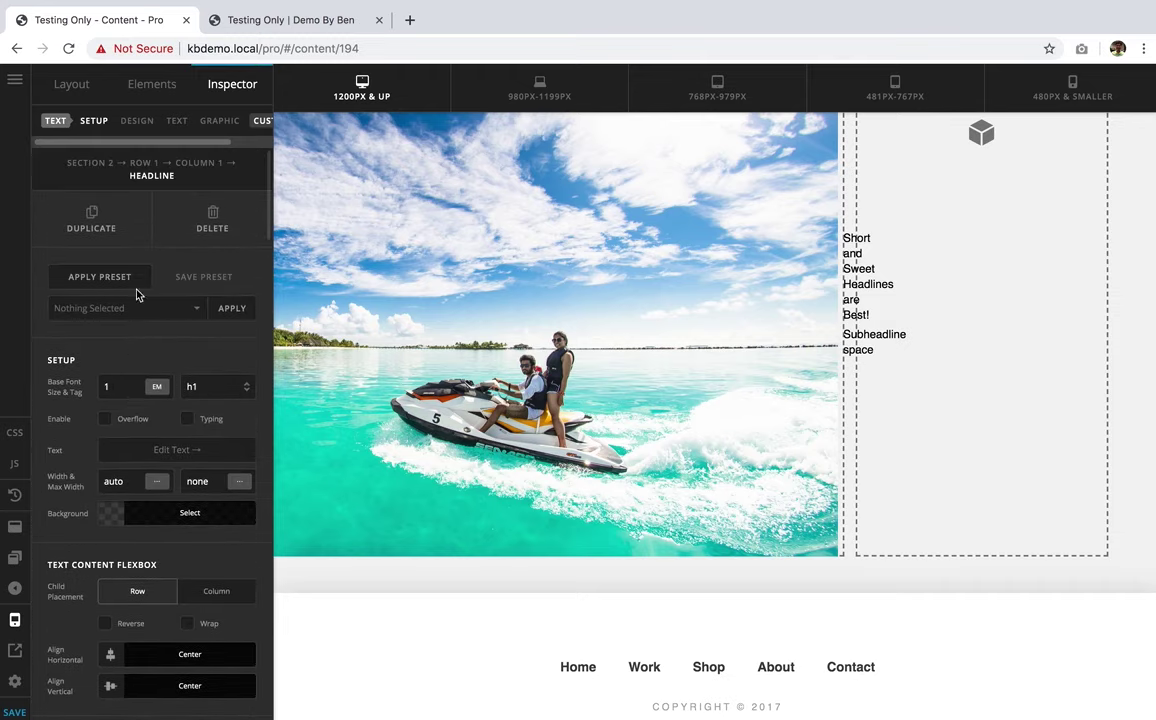
scroll(184, 467, down, 3)
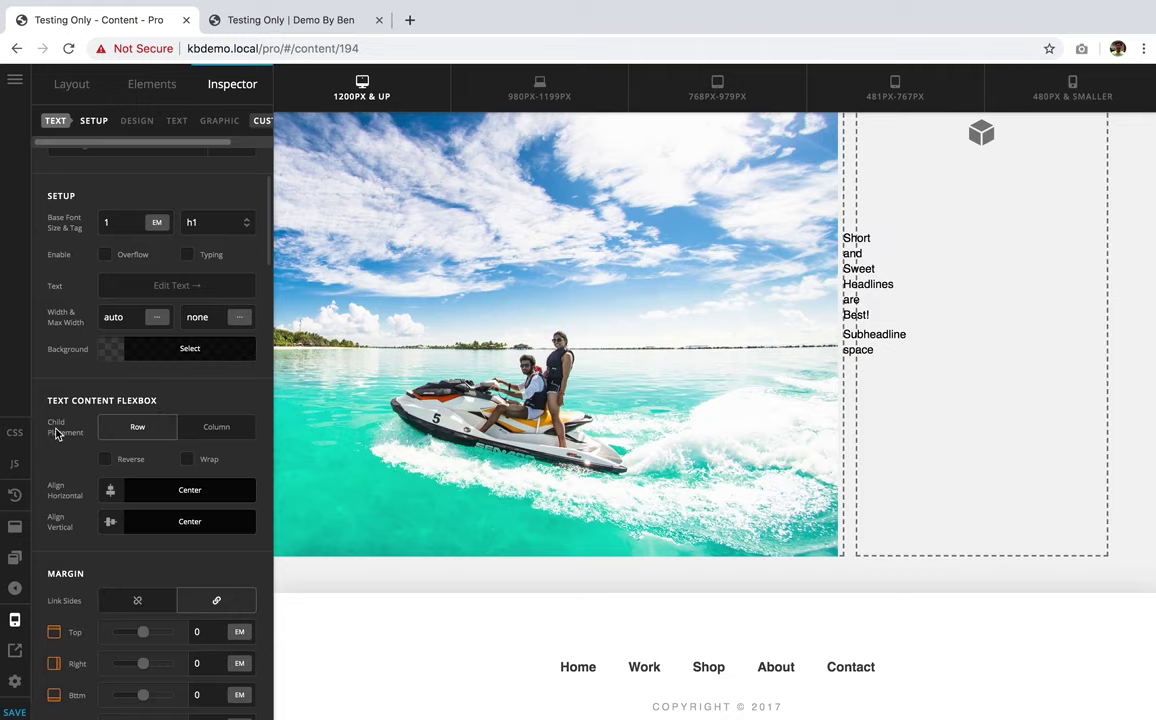
click(212, 440)
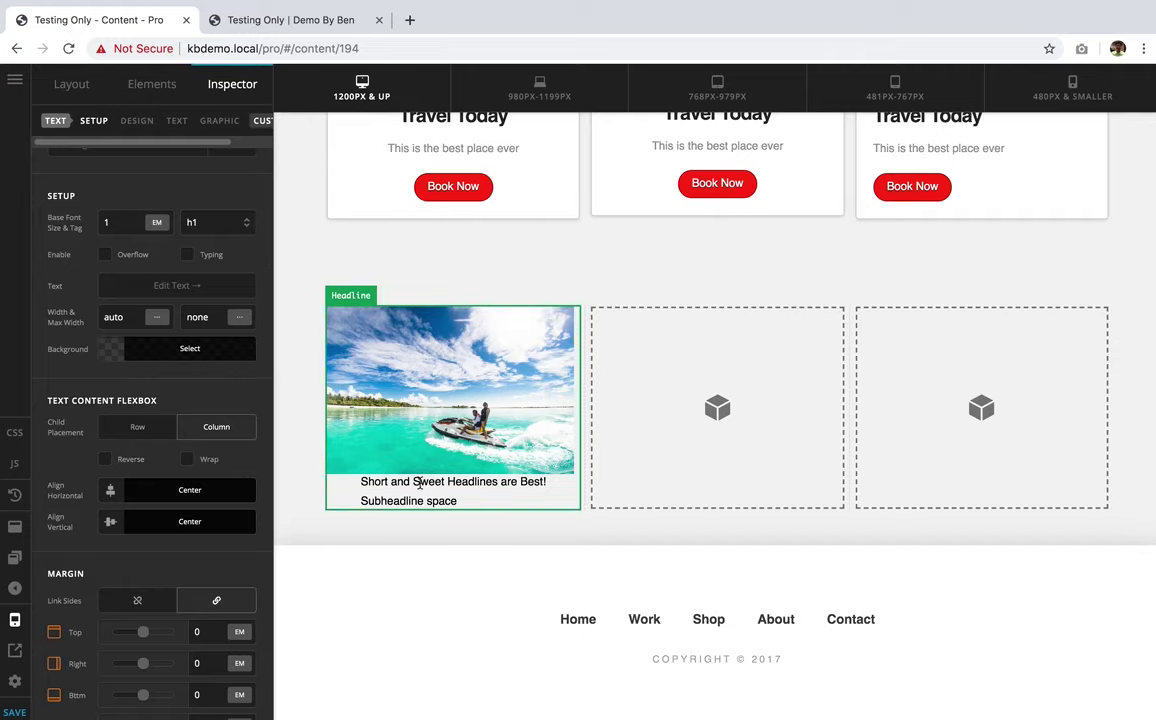
scroll(485, 314, up, 3)
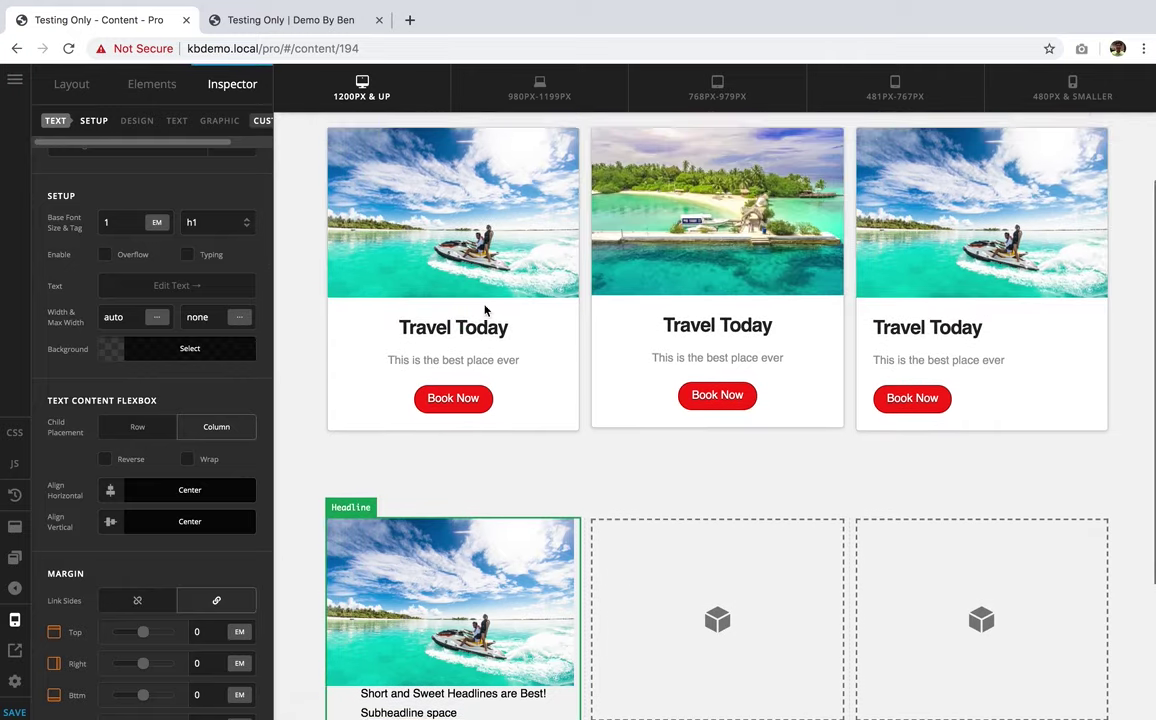
scroll(449, 359, down, 2)
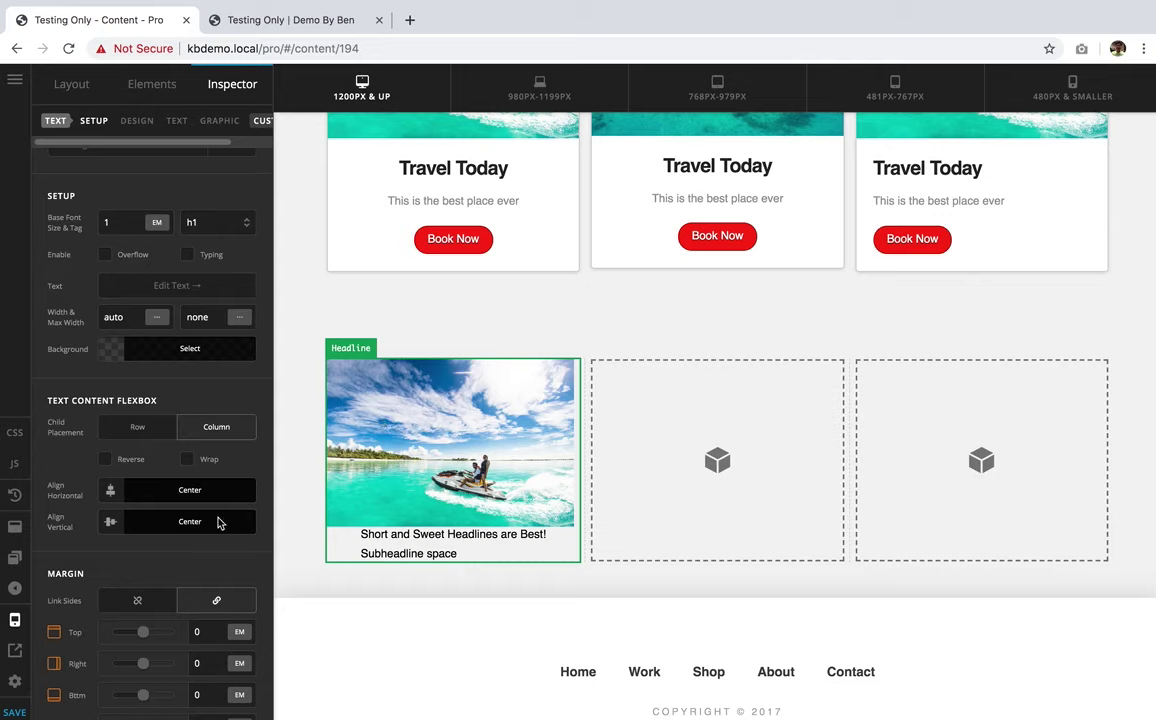
Set the right margin of the headline's graphic to 0 em
scroll(184, 562, down, 5)
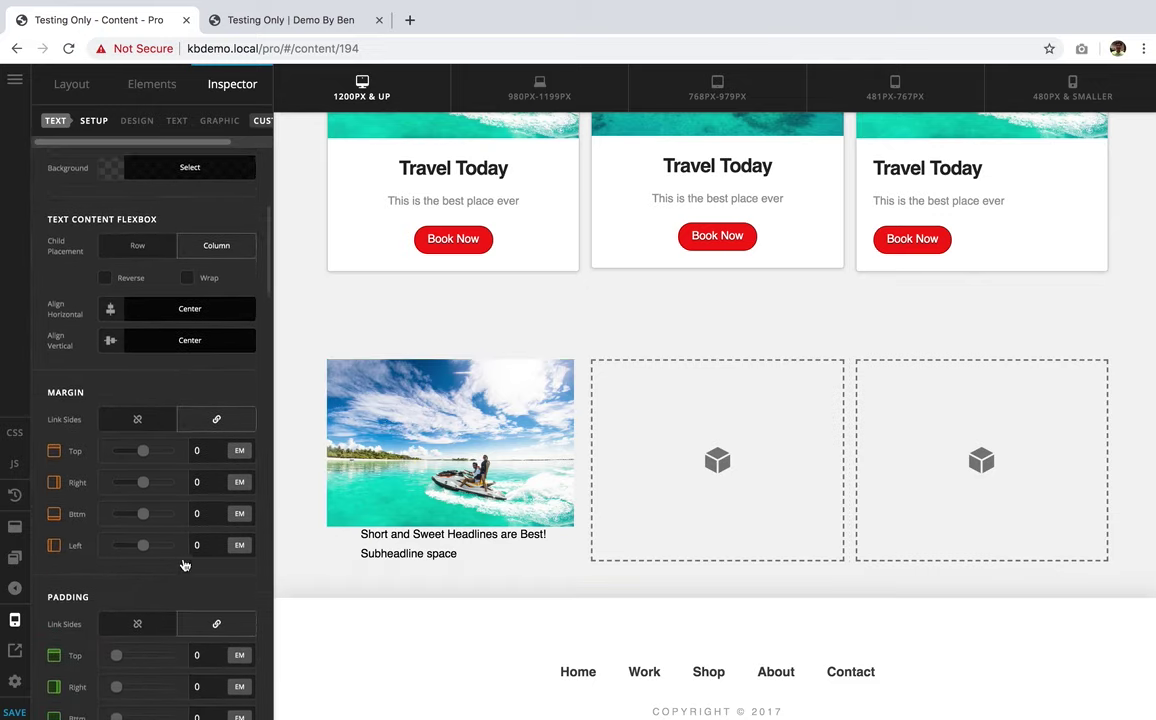
scroll(184, 566, down, 1)
scroll(184, 566, down, 2)
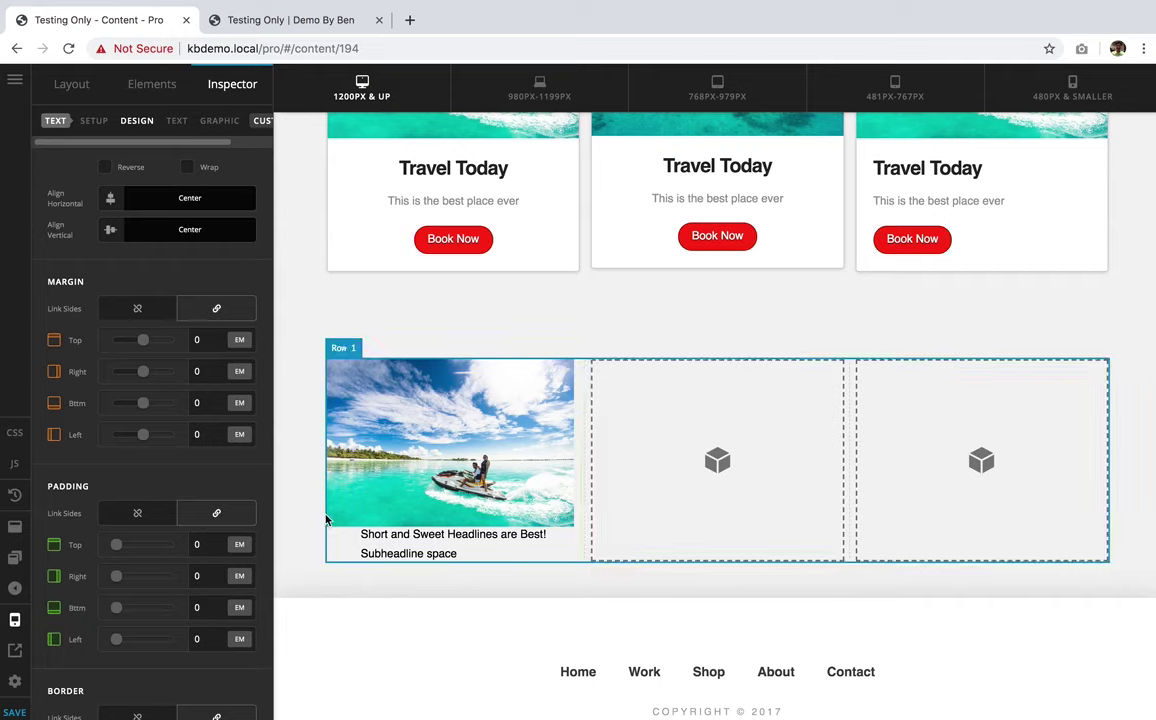
scroll(199, 575, down, 10)
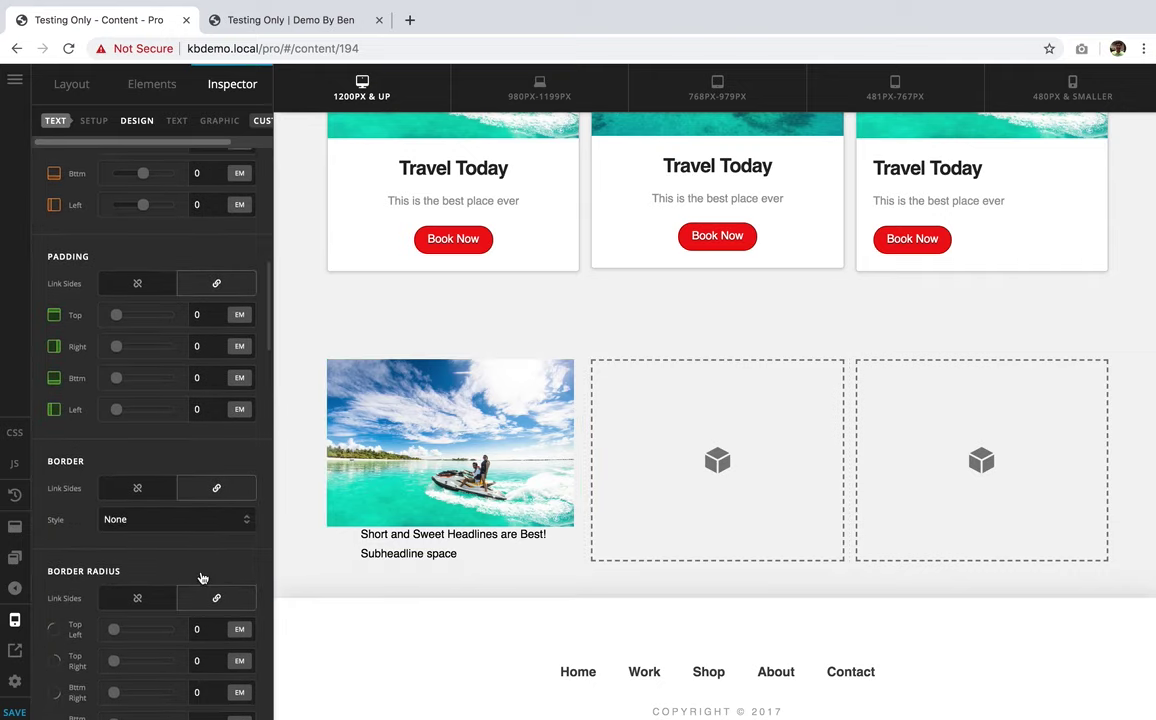
scroll(200, 577, down, 15)
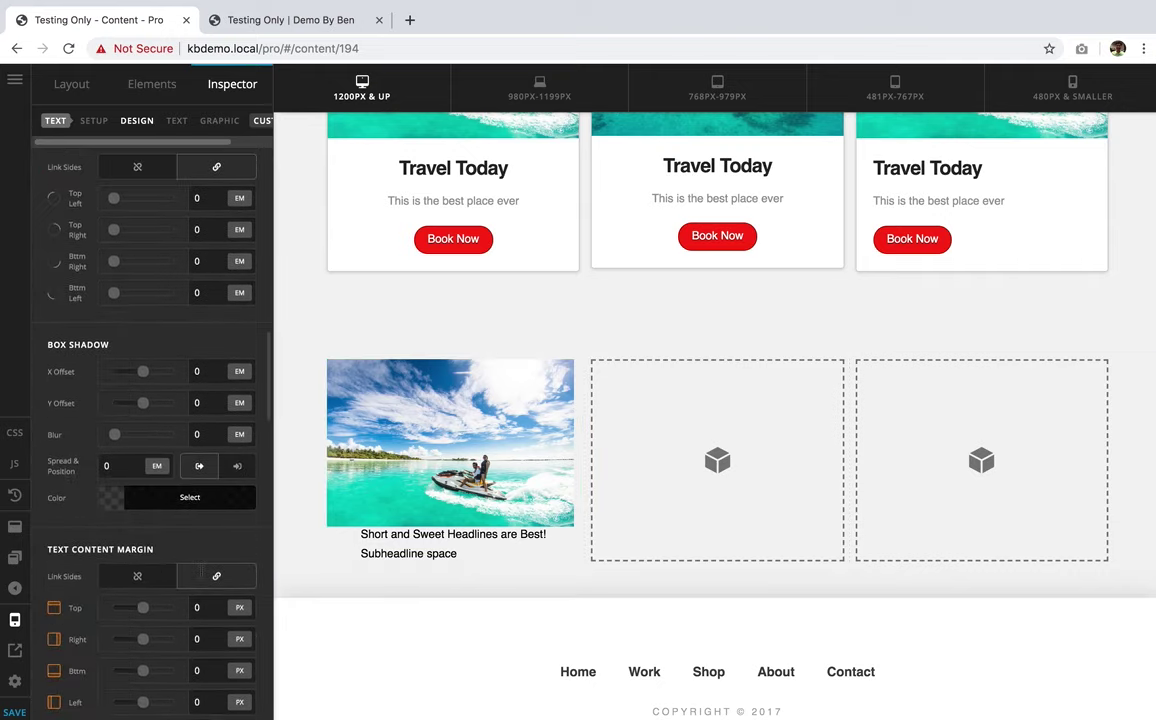
scroll(200, 577, down, 15)
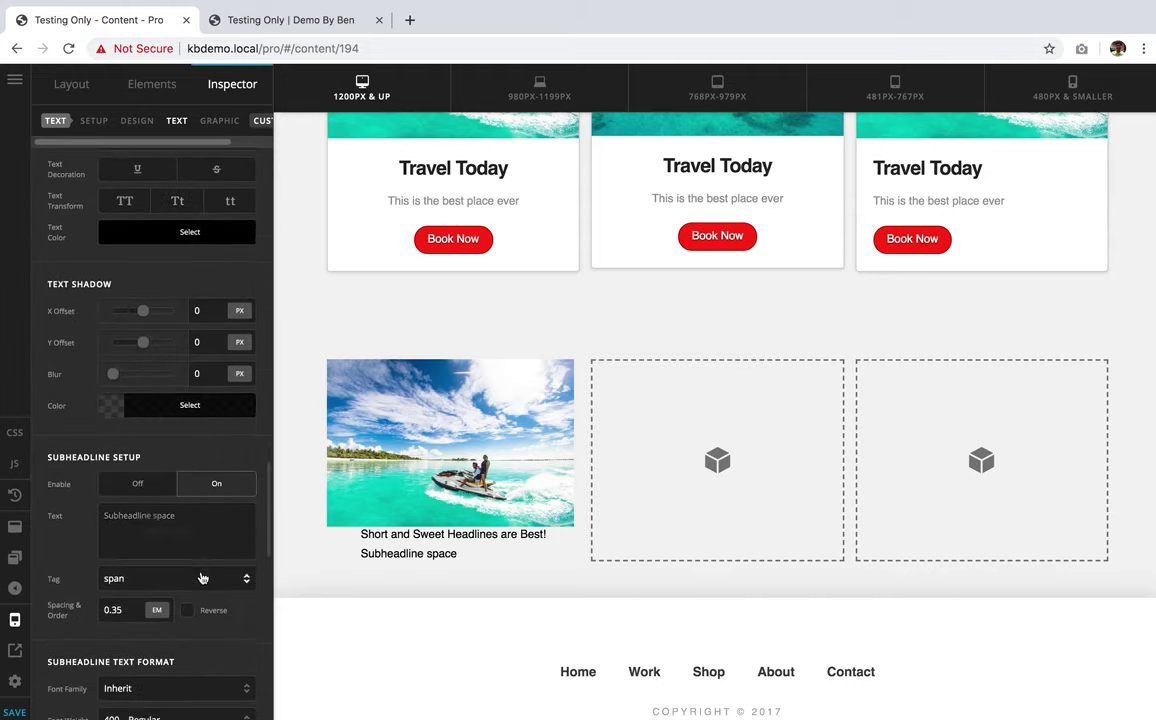
scroll(103, 453, down, 8)
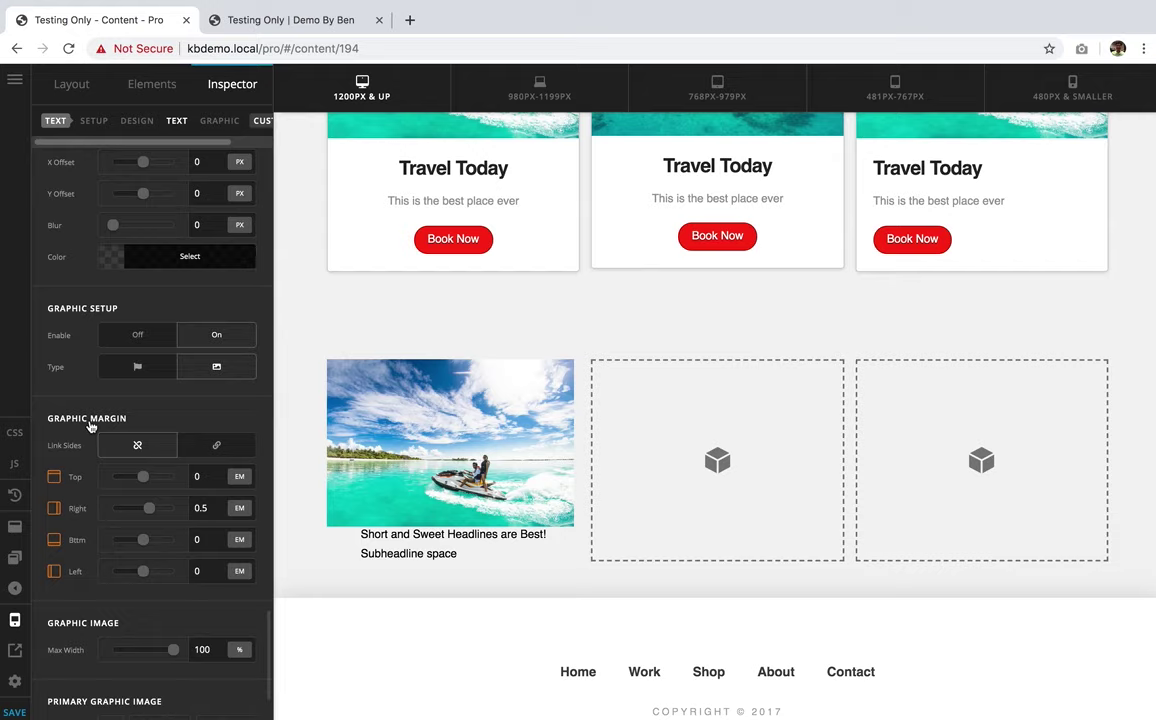
double_click(208, 507)
text(0)
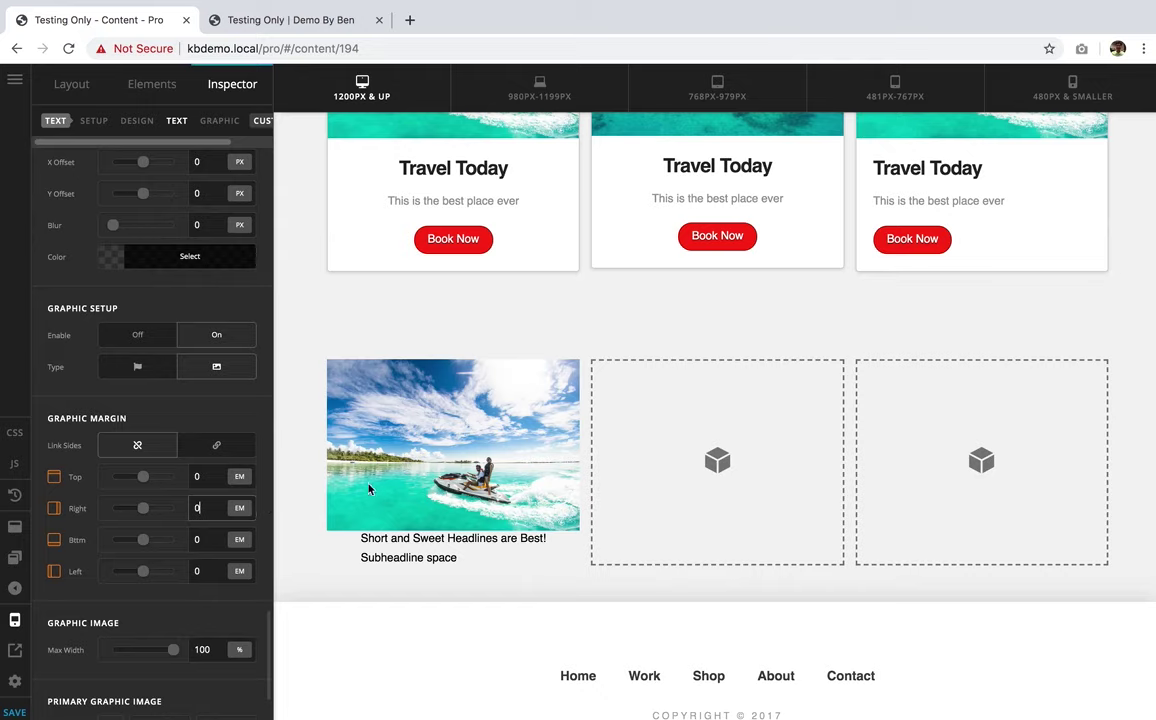
Center-align both the subheadline text and the main headline text
click(402, 540)
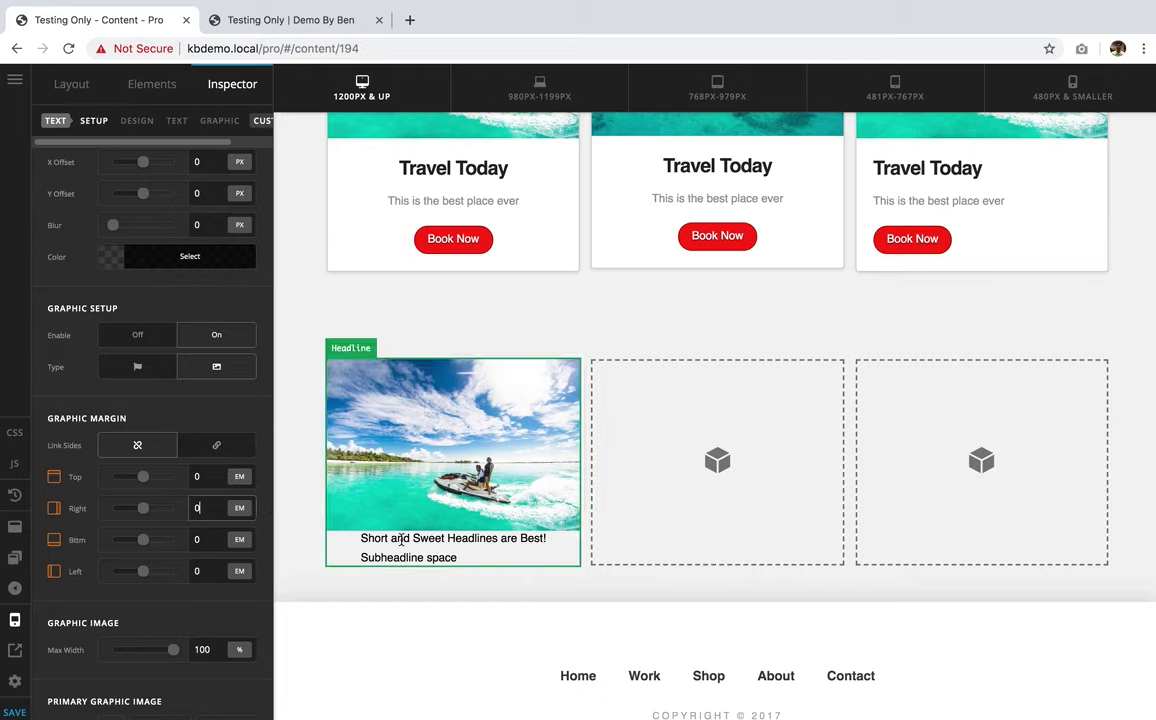
scroll(201, 457, up, 6)
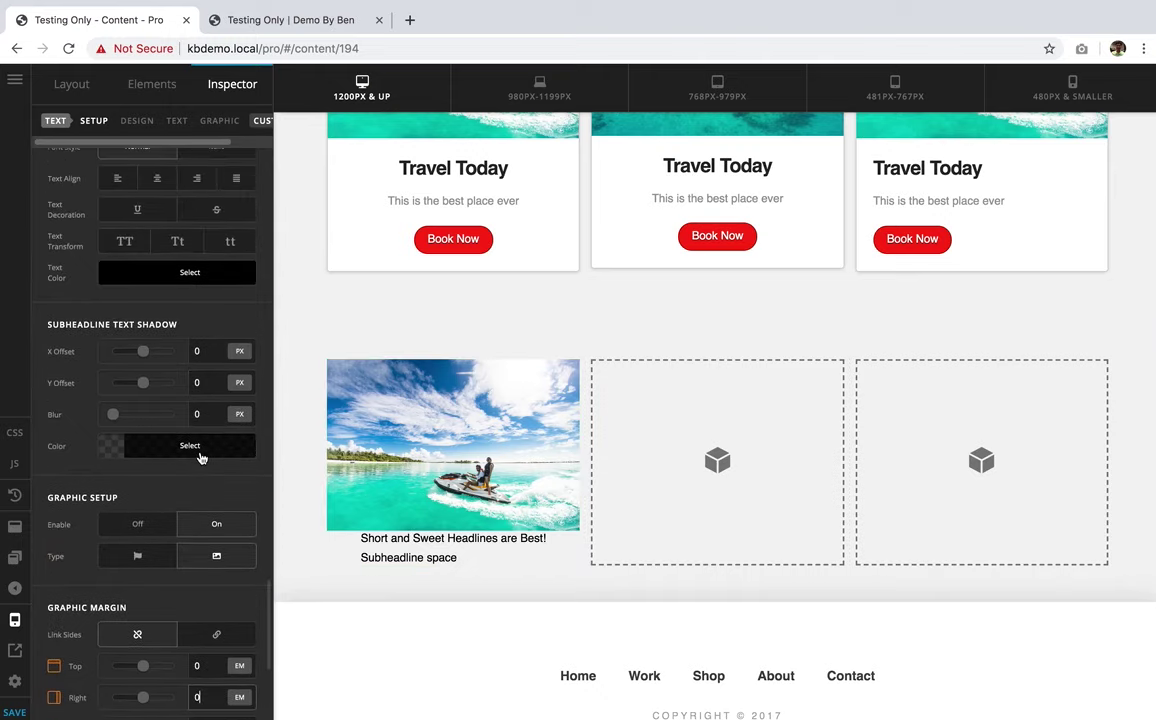
scroll(201, 457, up, 4)
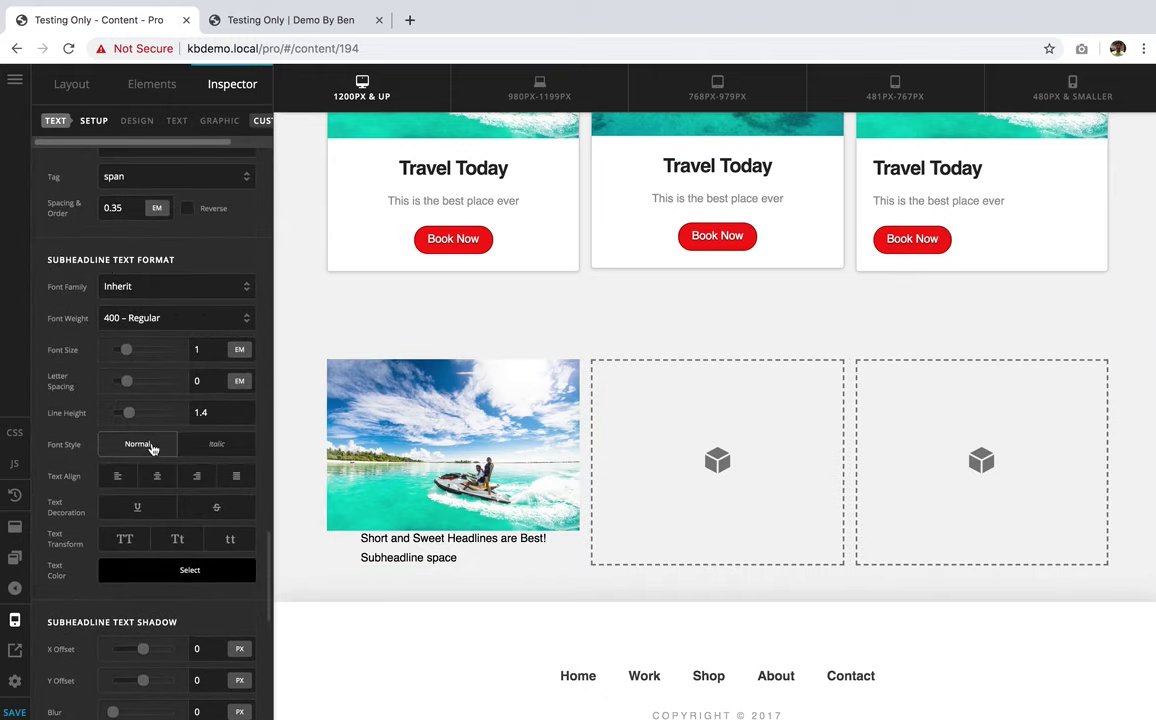
click(157, 481)
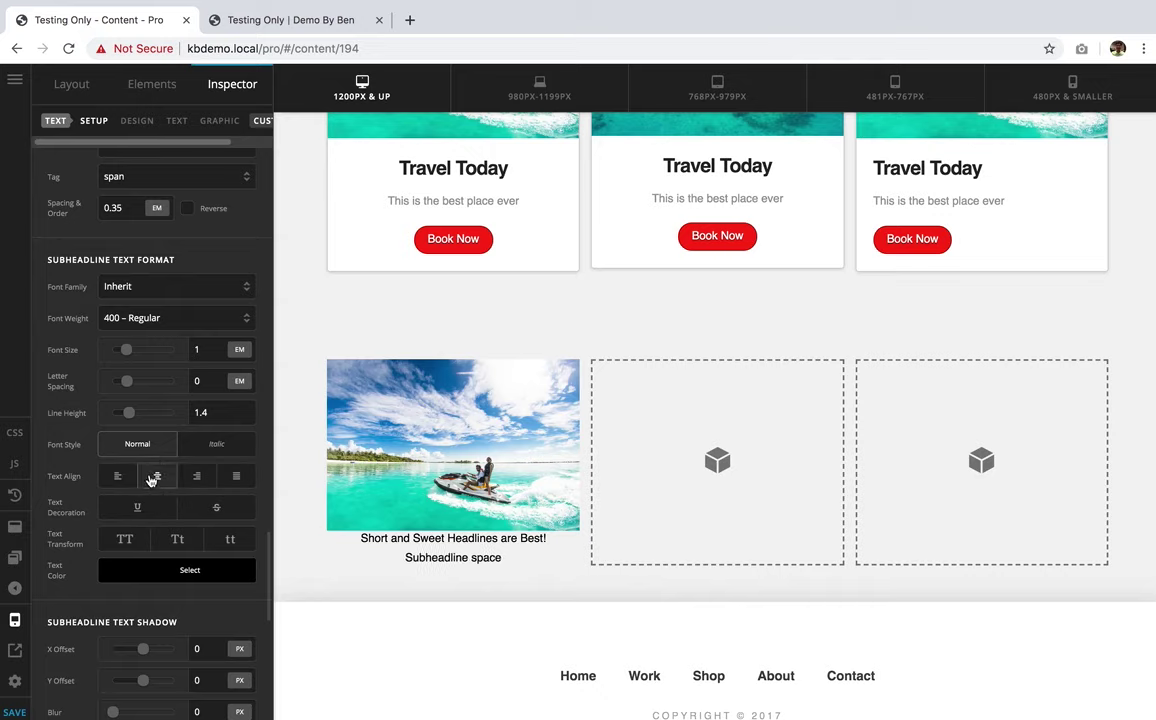
scroll(150, 481, up, 7)
scroll(150, 481, up, 10)
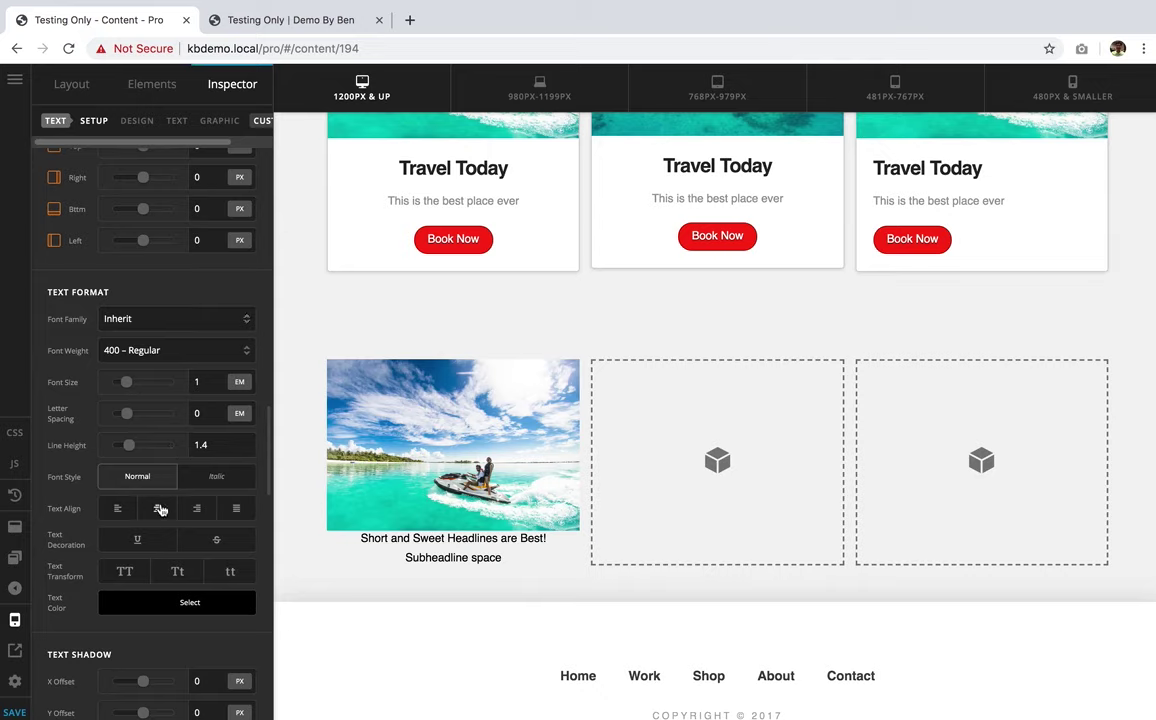
click(159, 509)
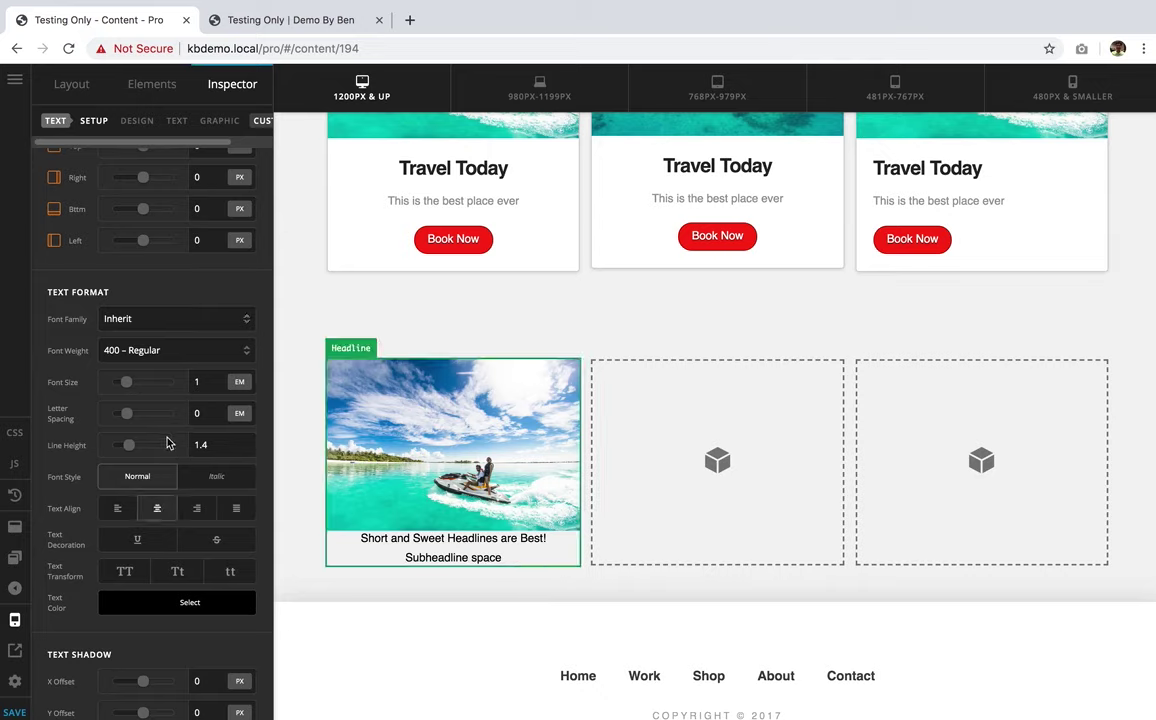
Set the headline element's background color to white, rgb(255, 255, 255)
scroll(138, 395, up, 5)
scroll(155, 443, down, 5)
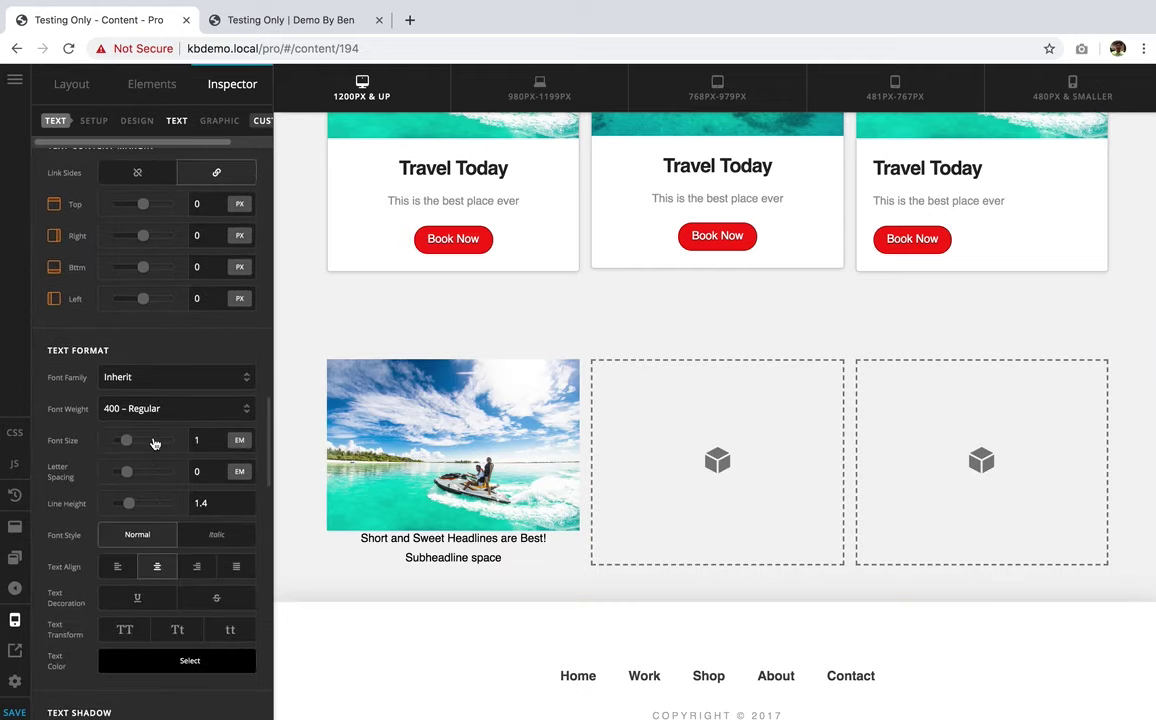
scroll(155, 443, up, 5)
scroll(155, 443, up, 10)
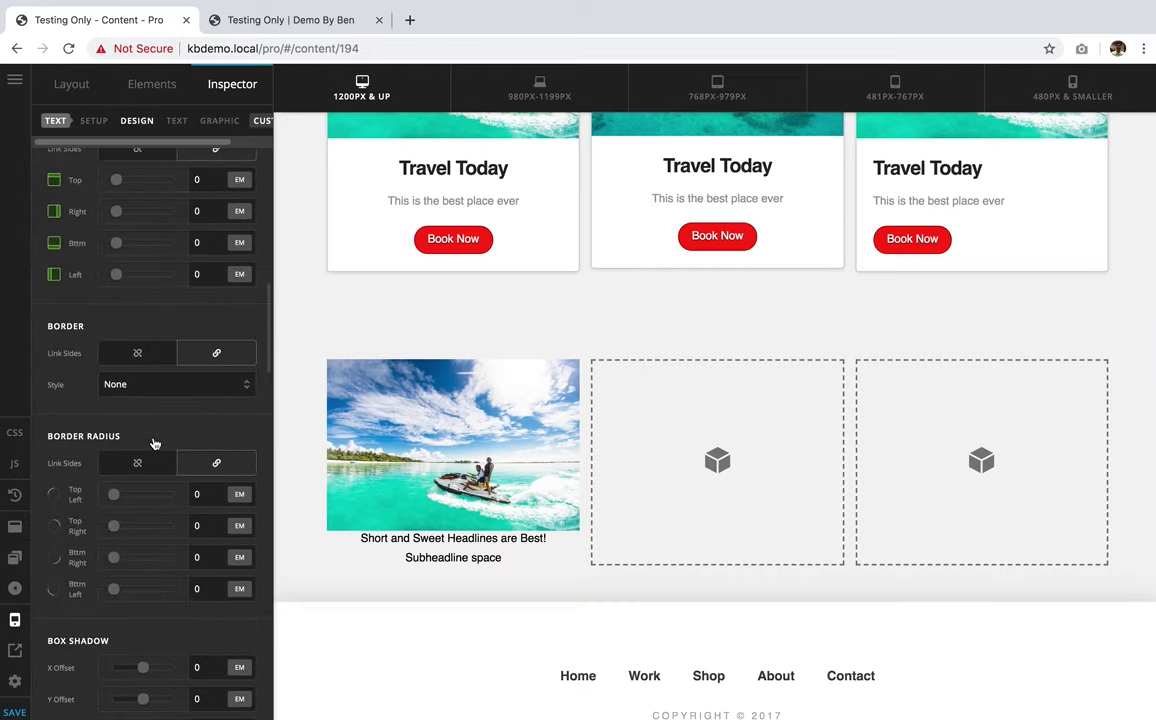
scroll(155, 443, up, 5)
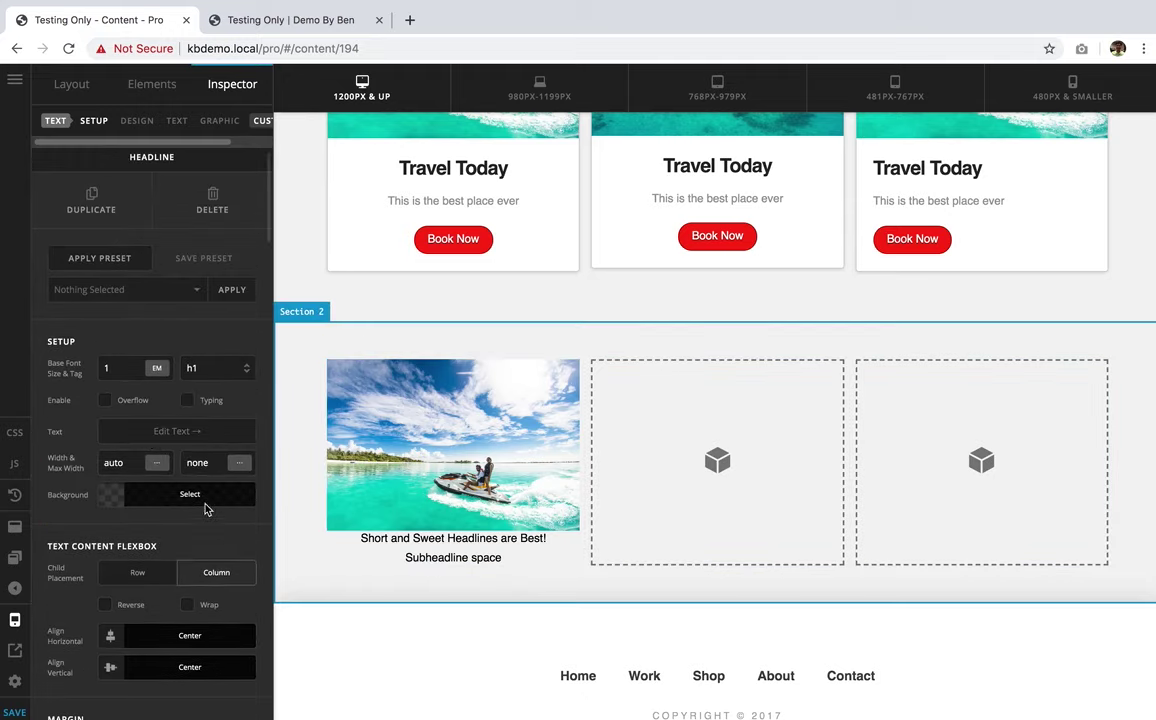
click(189, 494)
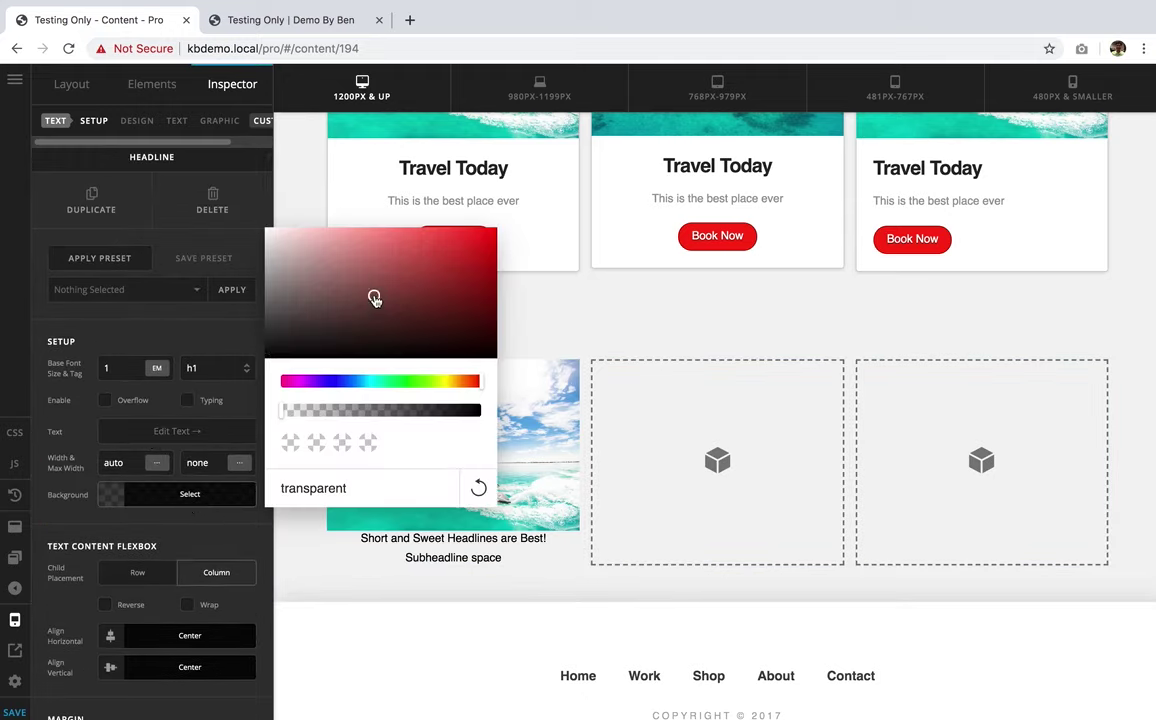
drag(374, 297, 254, 213)
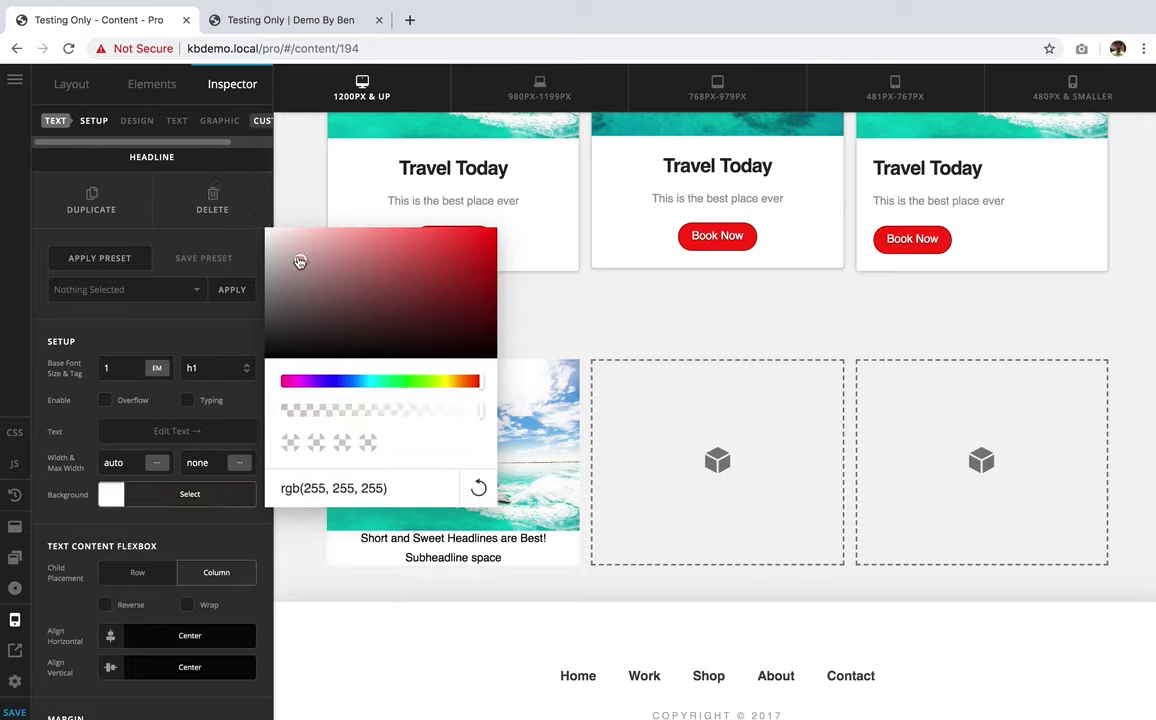
click(200, 485)
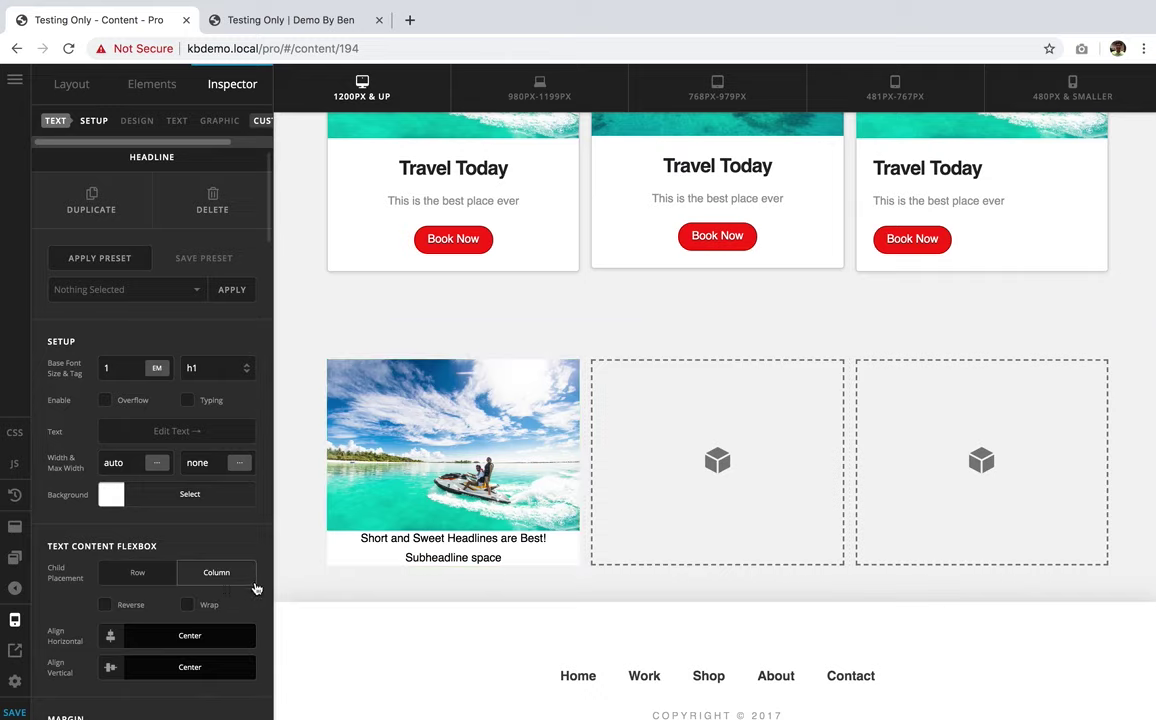
Set the headline's box shadow color to black with 0.82 opacity, rgba(0, 0, 0, 0.82)
scroll(195, 555, down, 2)
scroll(197, 555, down, 12)
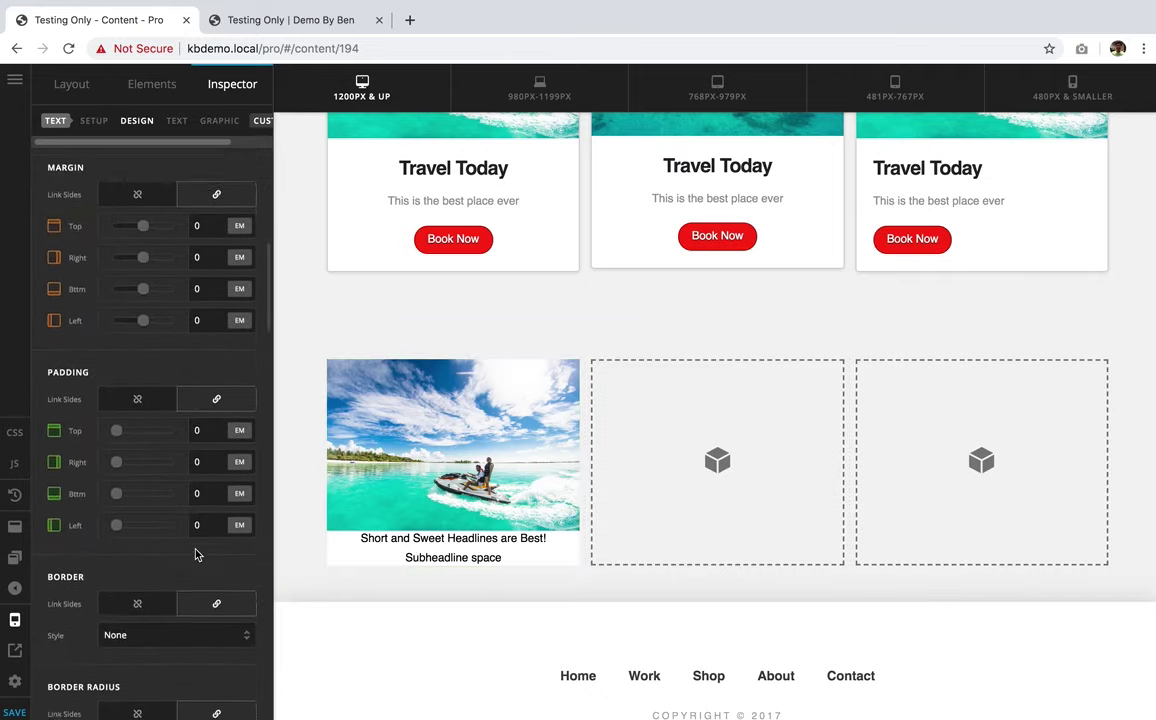
scroll(196, 553, down, 5)
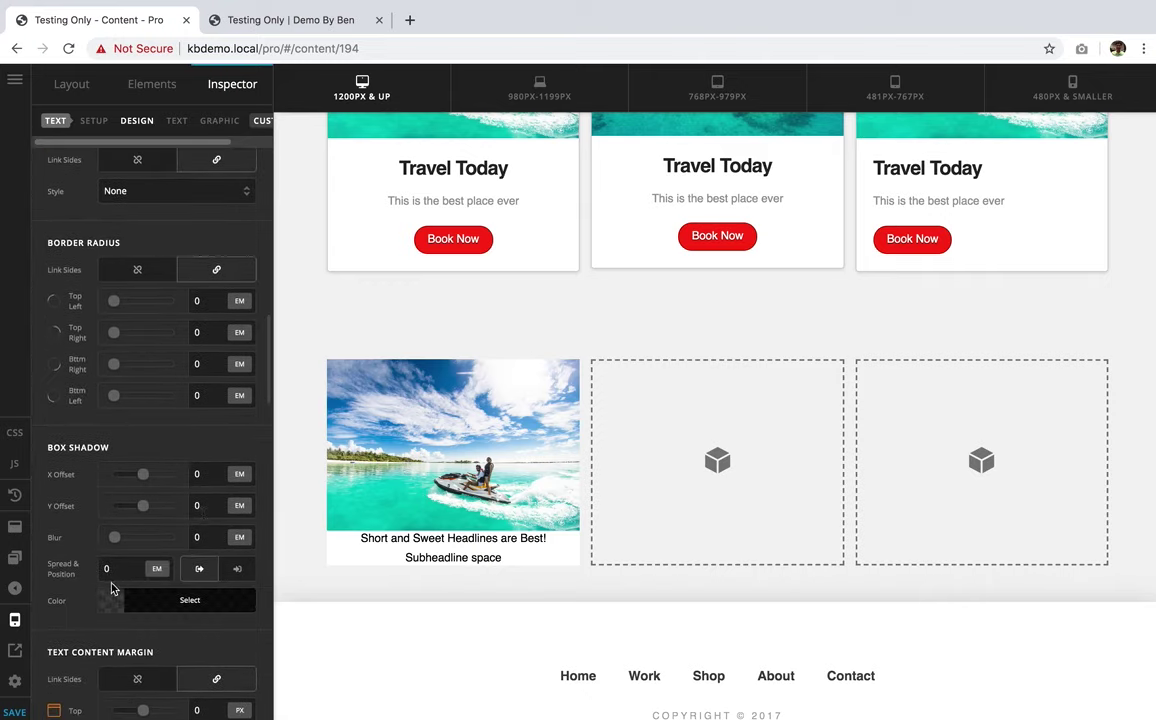
click(155, 598)
drag(357, 402, 532, 519)
click(446, 521)
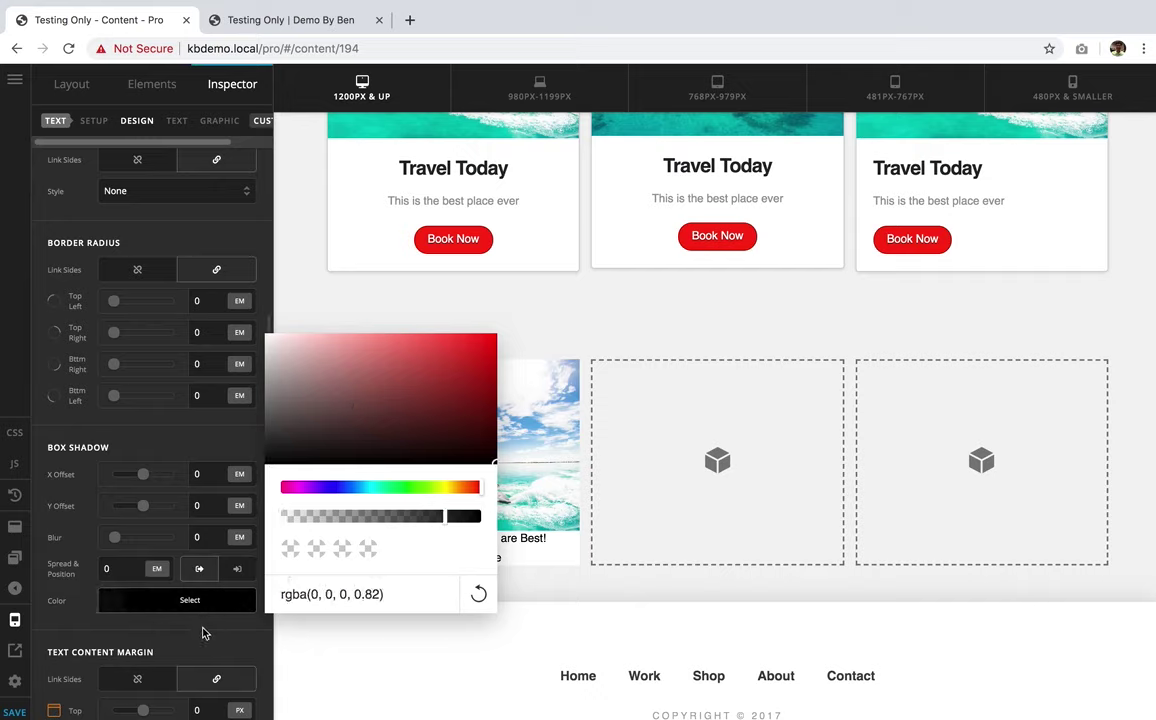
Set the headline's box shadow spread to 0.05 em and its blur to 0.5 em
click(108, 568)
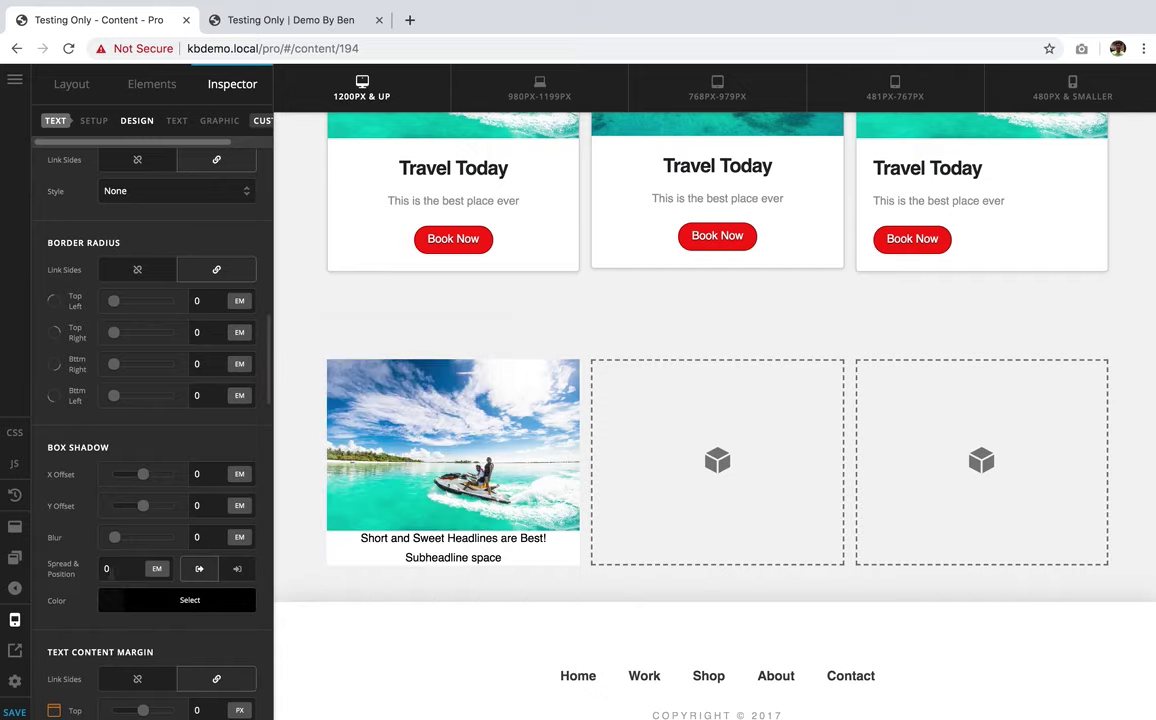
text(.05)
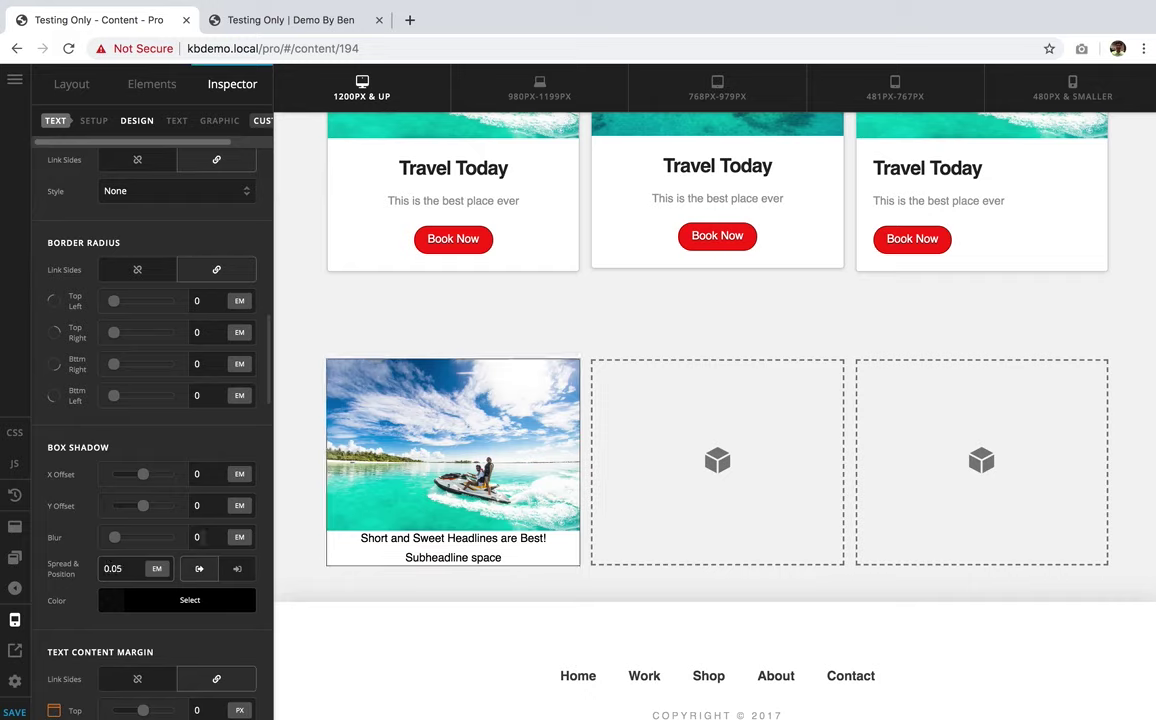
double_click(197, 537)
text(0.5)
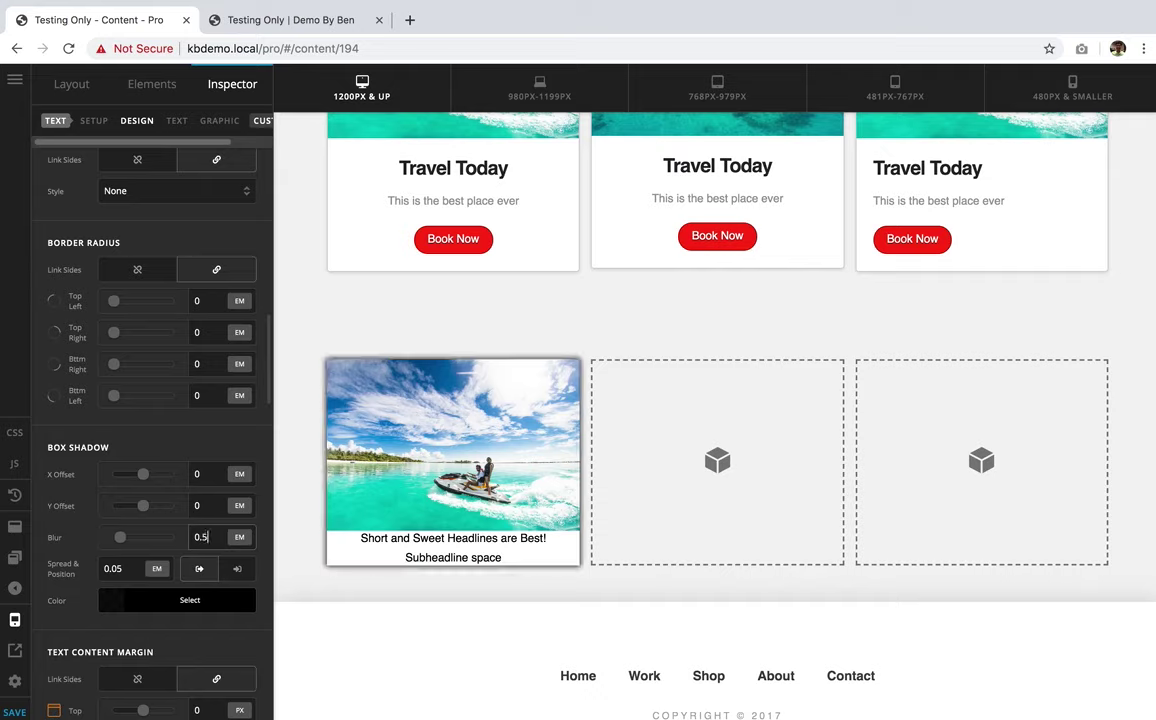
Lower the opacity of the headline's black box shadow color to slightly below 0.58
click(190, 600)
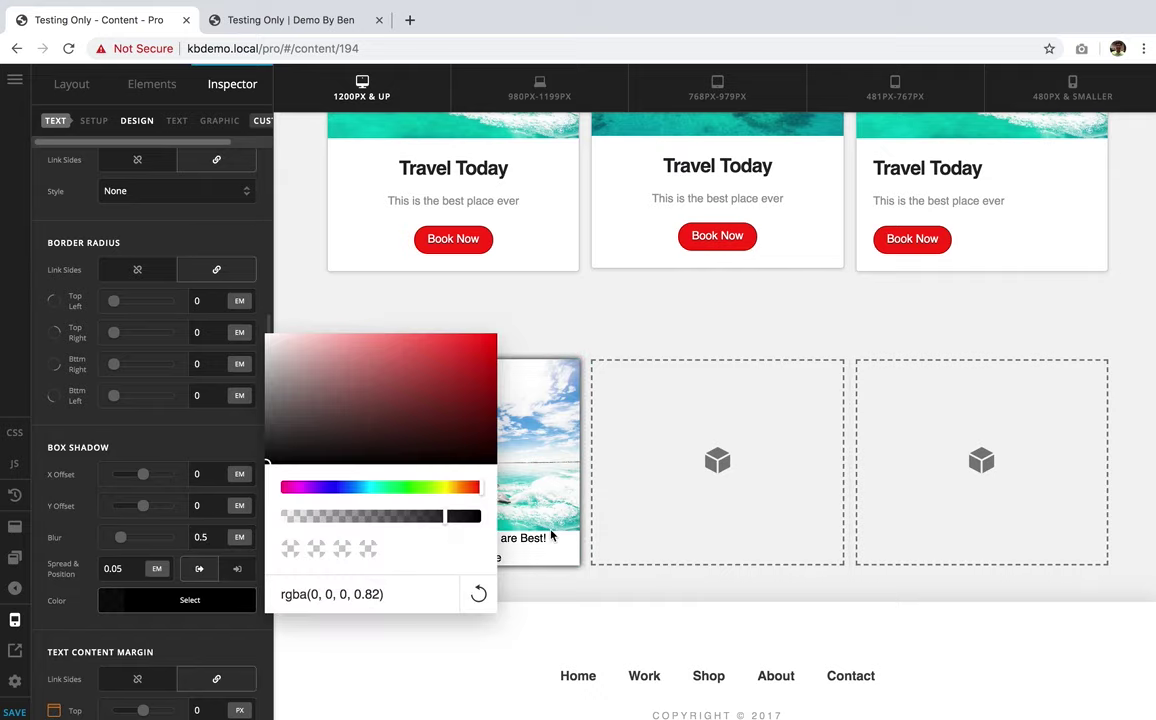
click(399, 517)
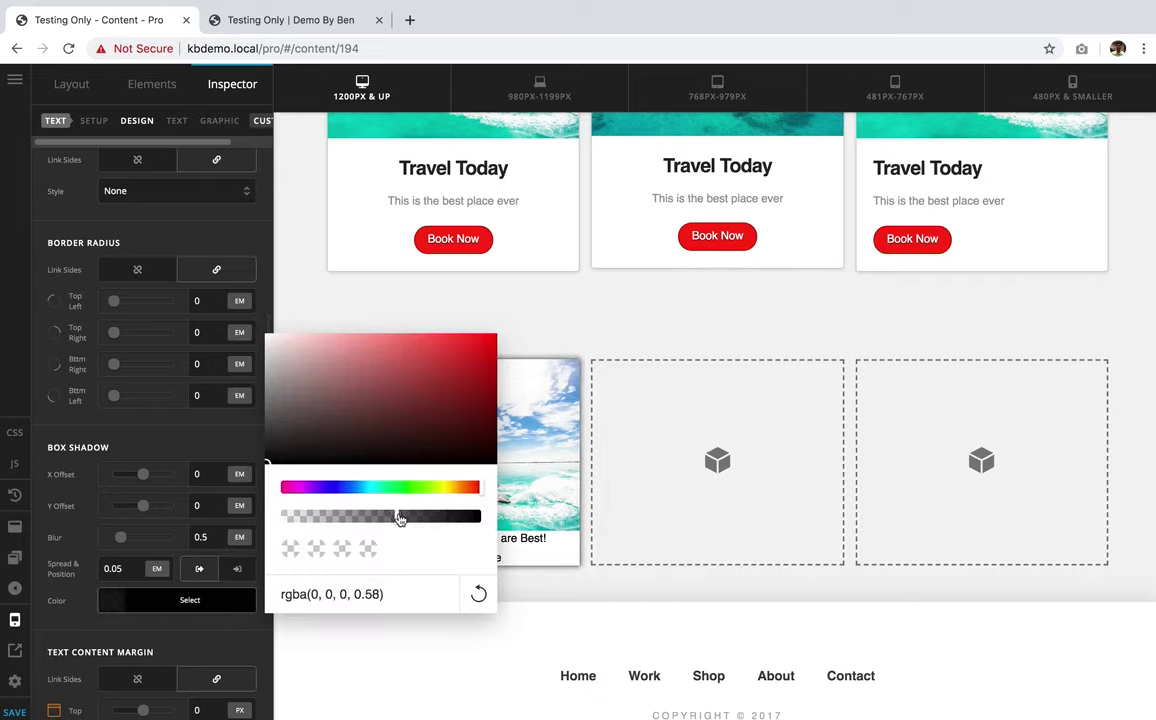
drag(396, 518, 389, 518)
click(208, 576)
Set the headline's box shadow blur to 0.4 em
click(212, 533)
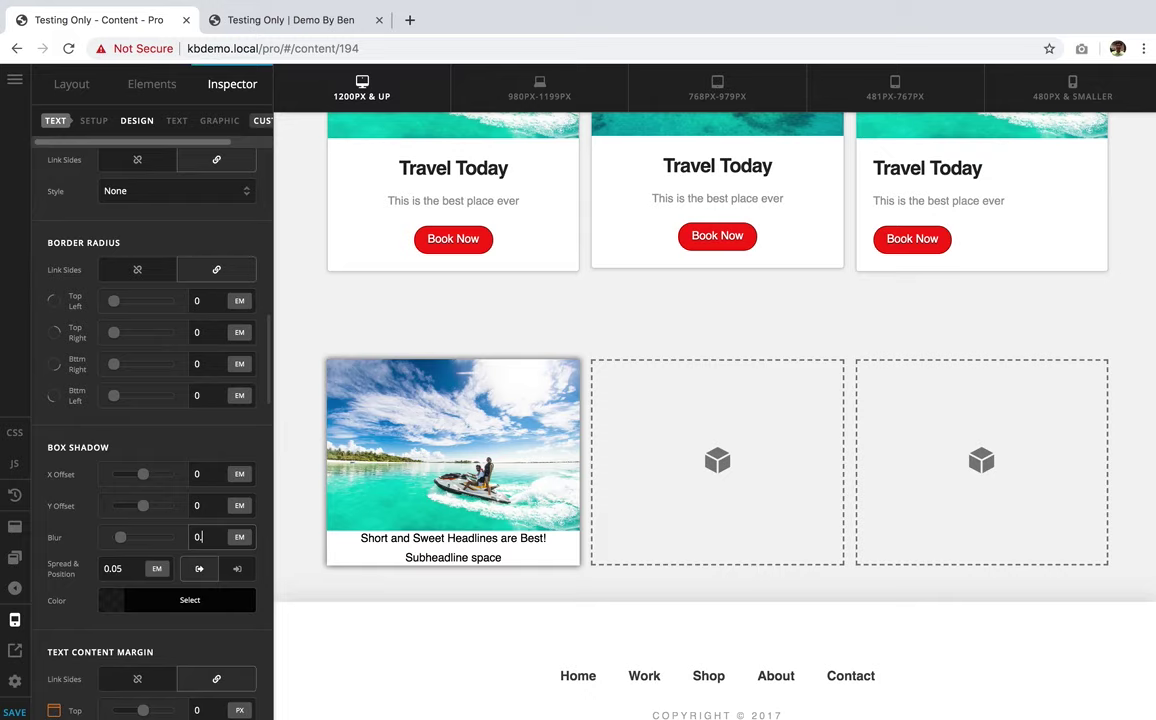
text(04)
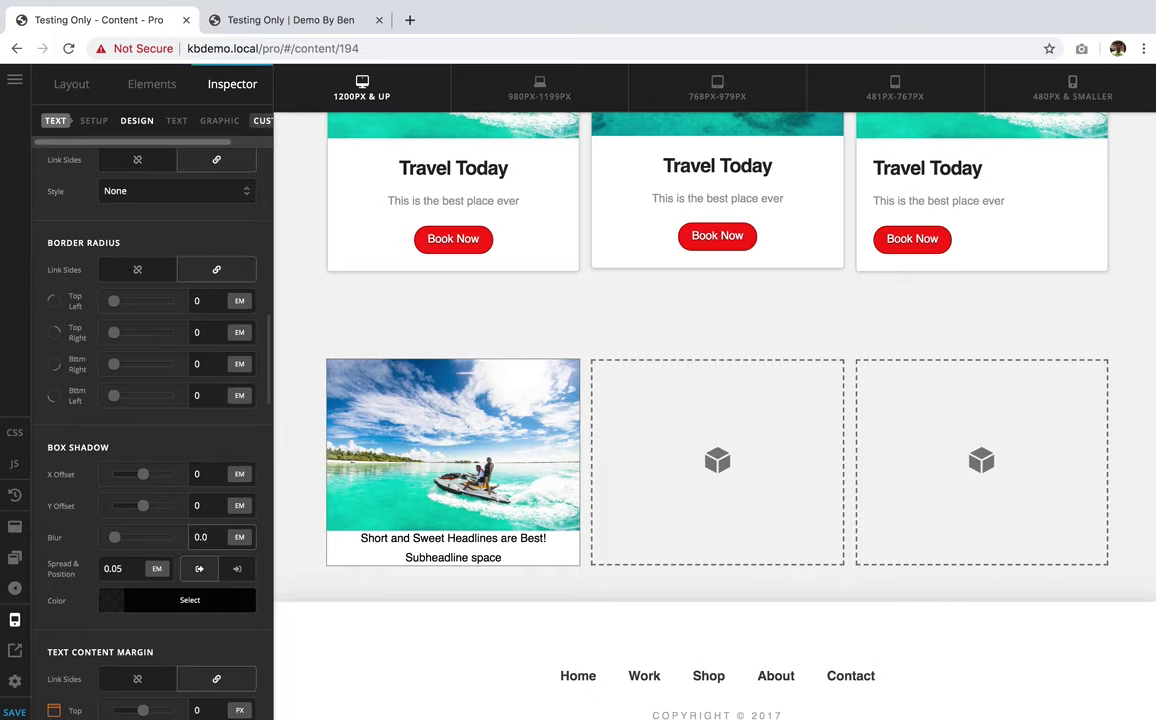
text(1)
text(4)
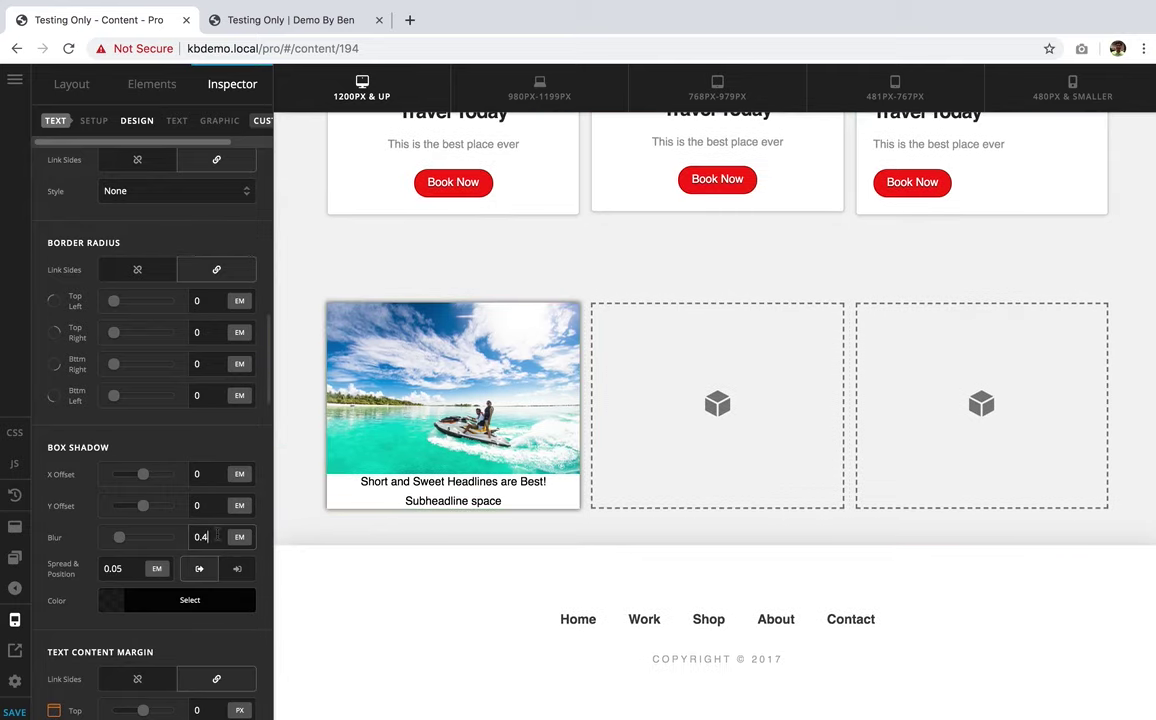
Give the headline a solid 2 px border in dark red, rgb(156, 11, 11)
scroll(165, 360, up, 3)
click(172, 343)
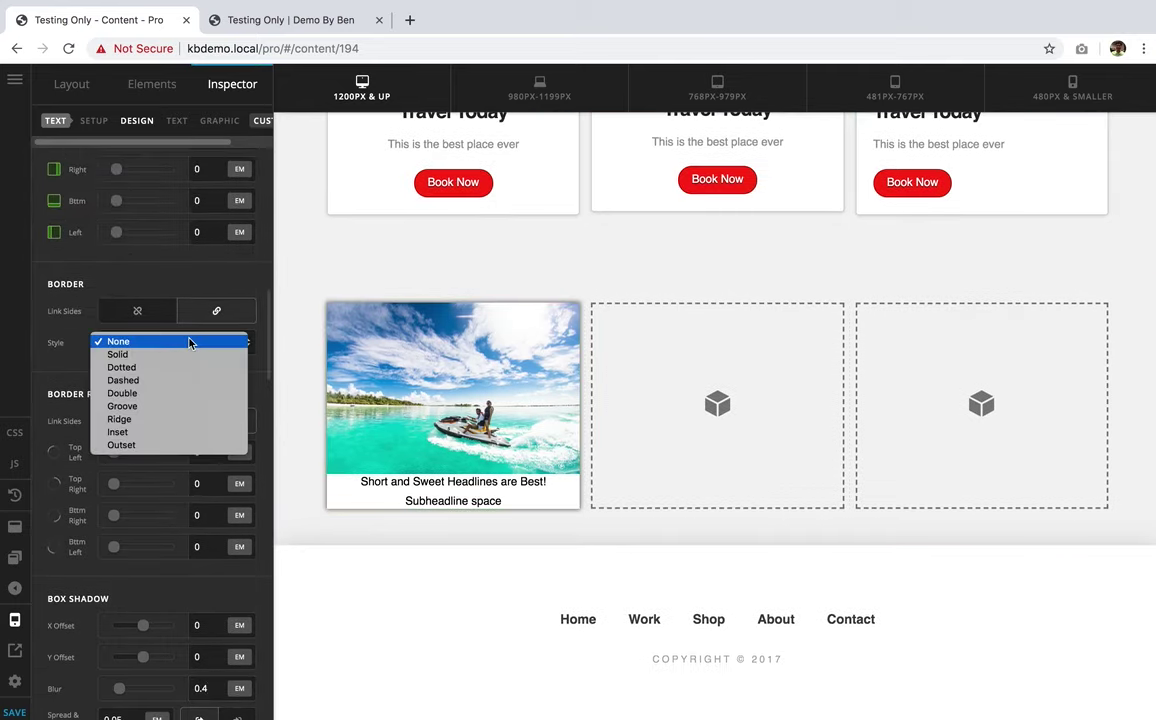
click(186, 356)
click(197, 373)
text(2)
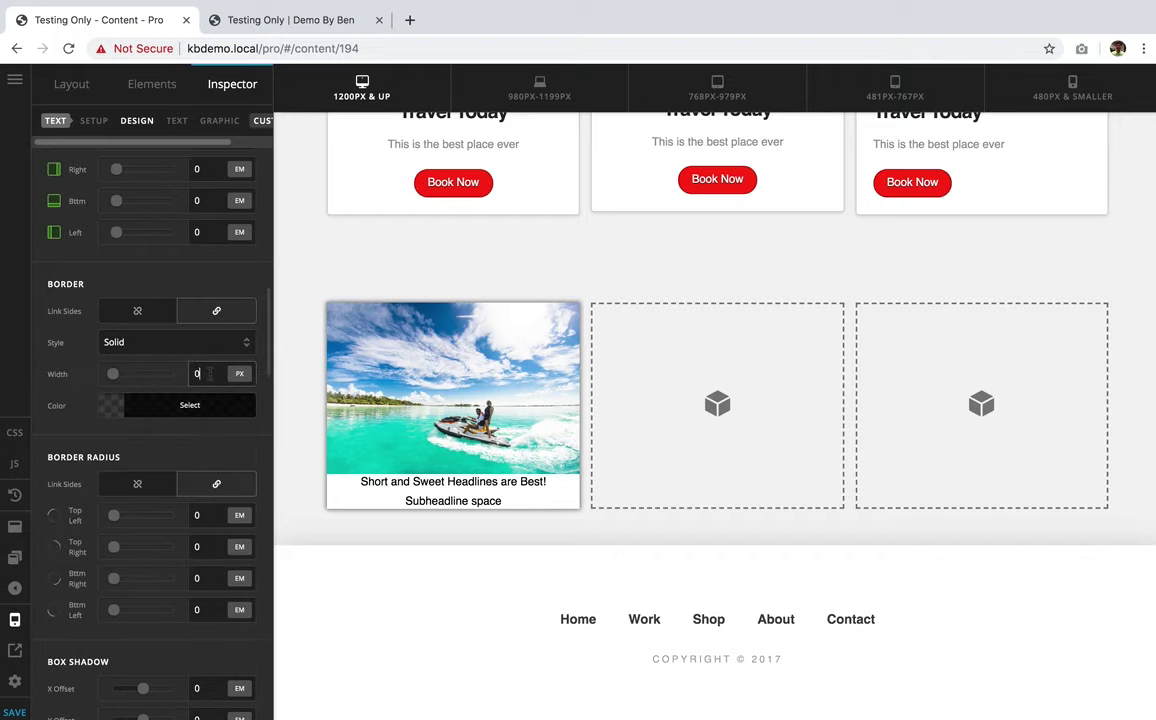
click(190, 405)
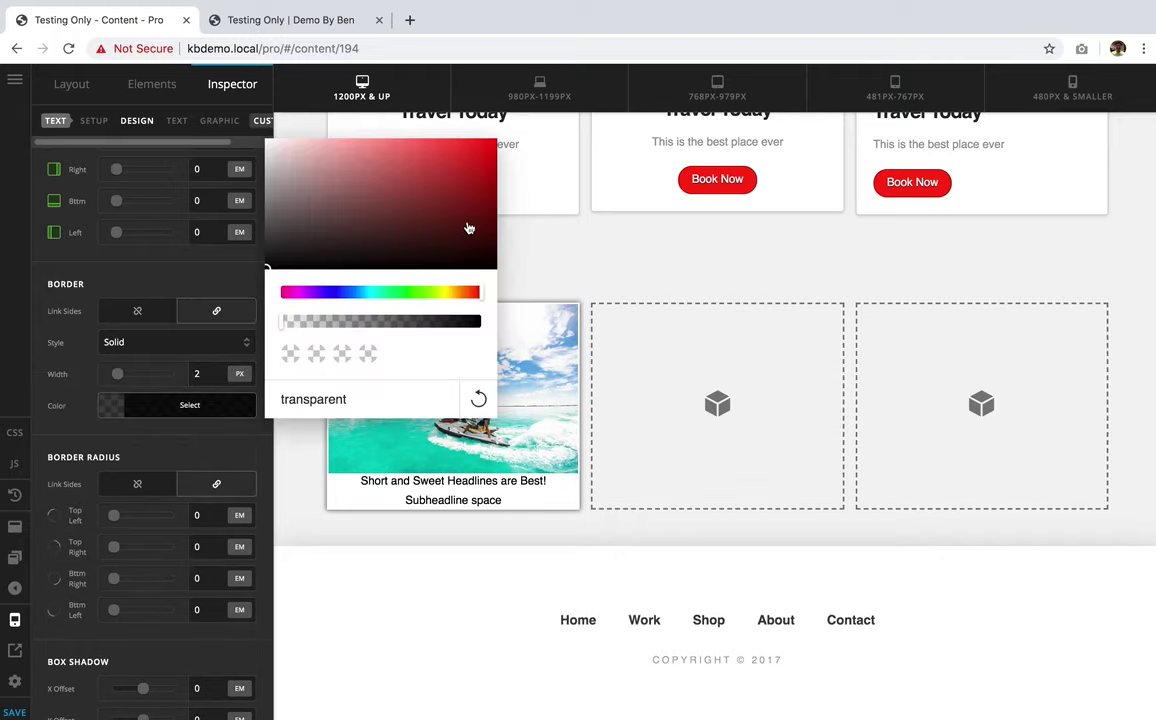
click(481, 190)
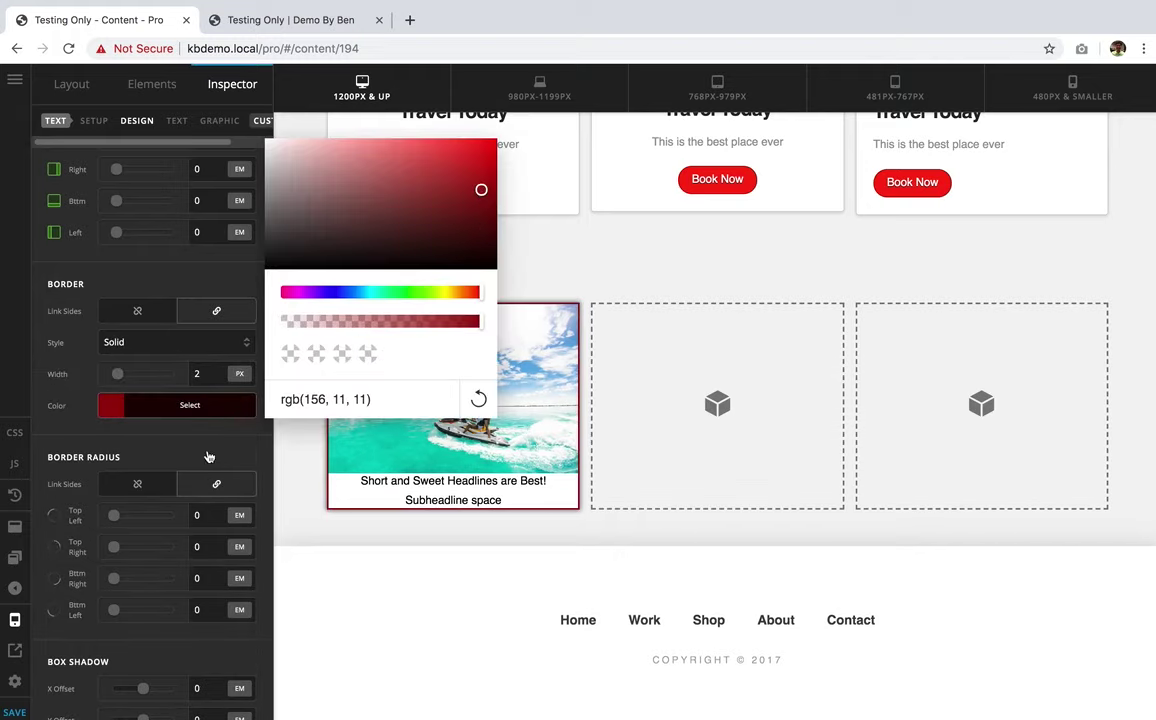
Reset the headline's border color and set its border width to 0 px
click(476, 401)
click(198, 373)
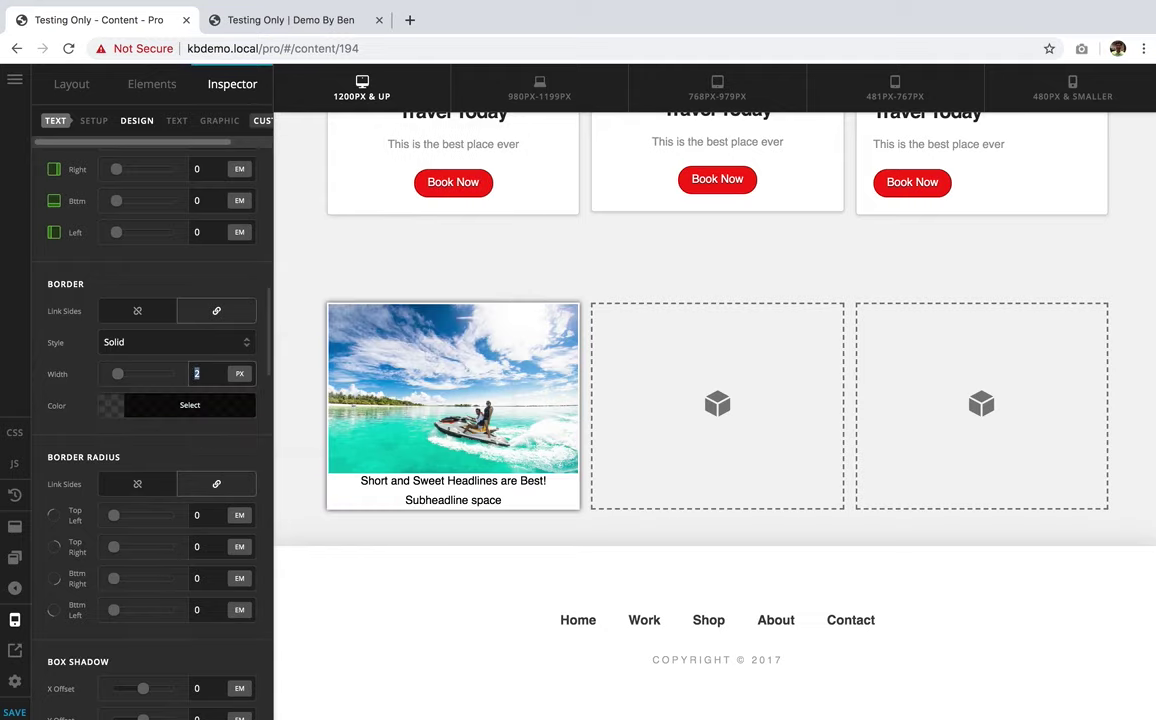
text(0)
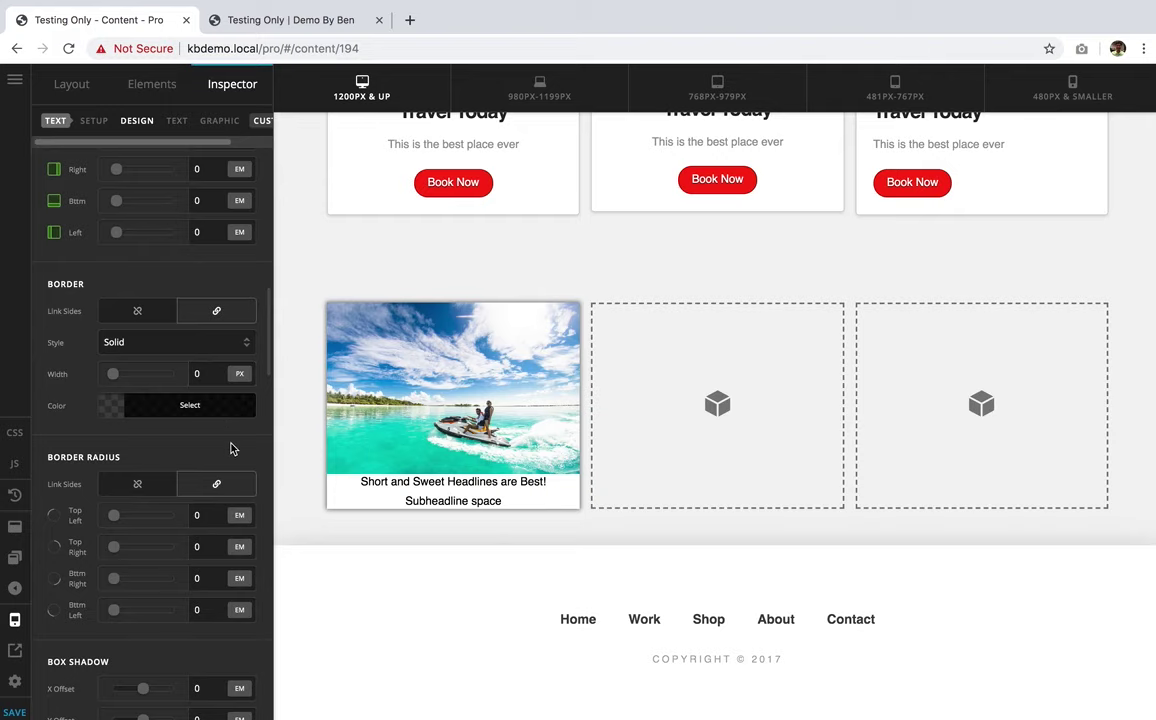
Set the headline's linked text content margin to 40 px on all sides
scroll(470, 310, up, 3)
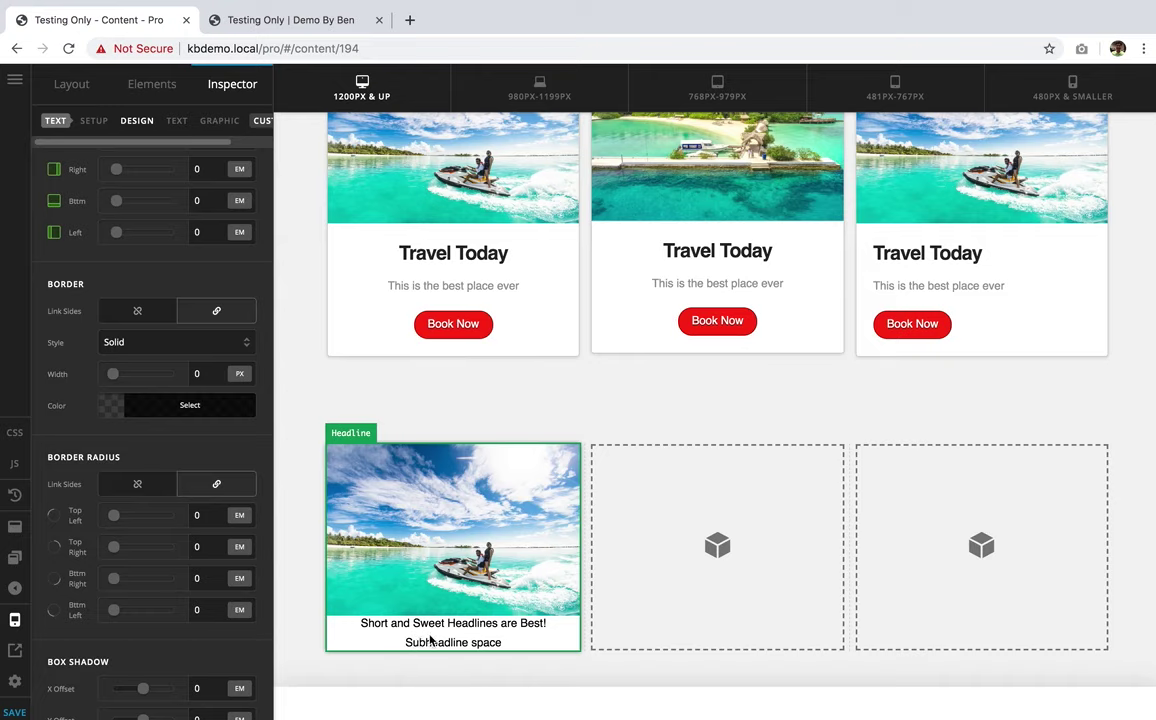
scroll(183, 491, down, 3)
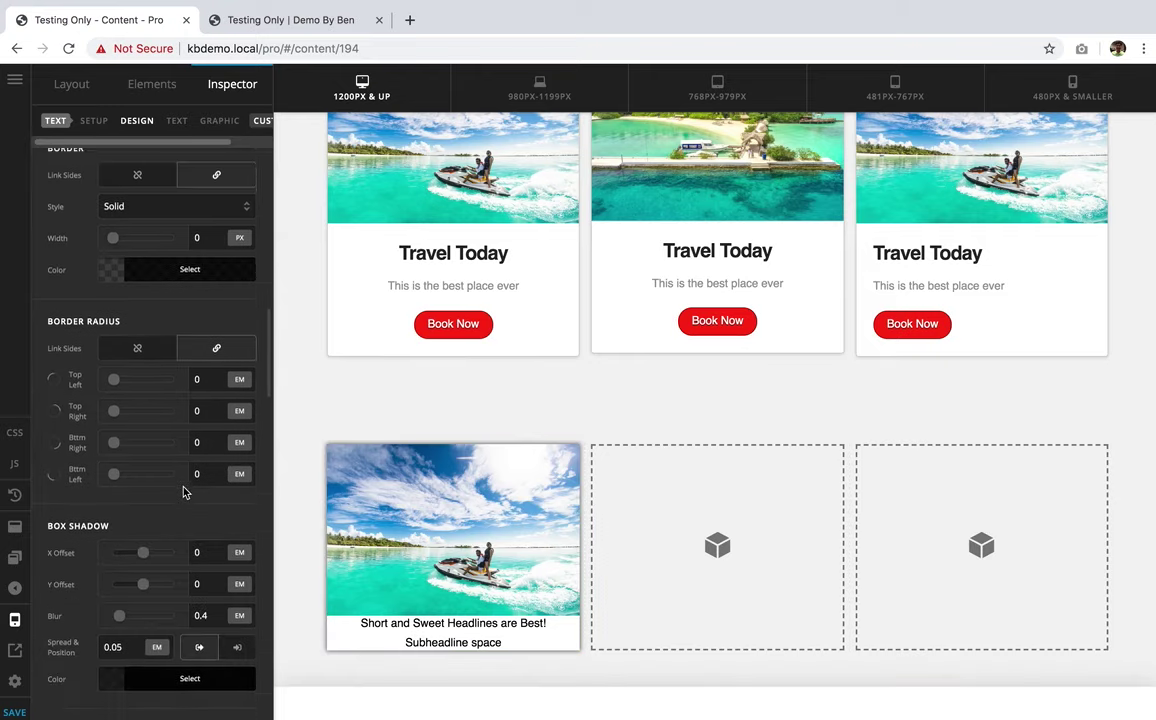
scroll(183, 491, down, 6)
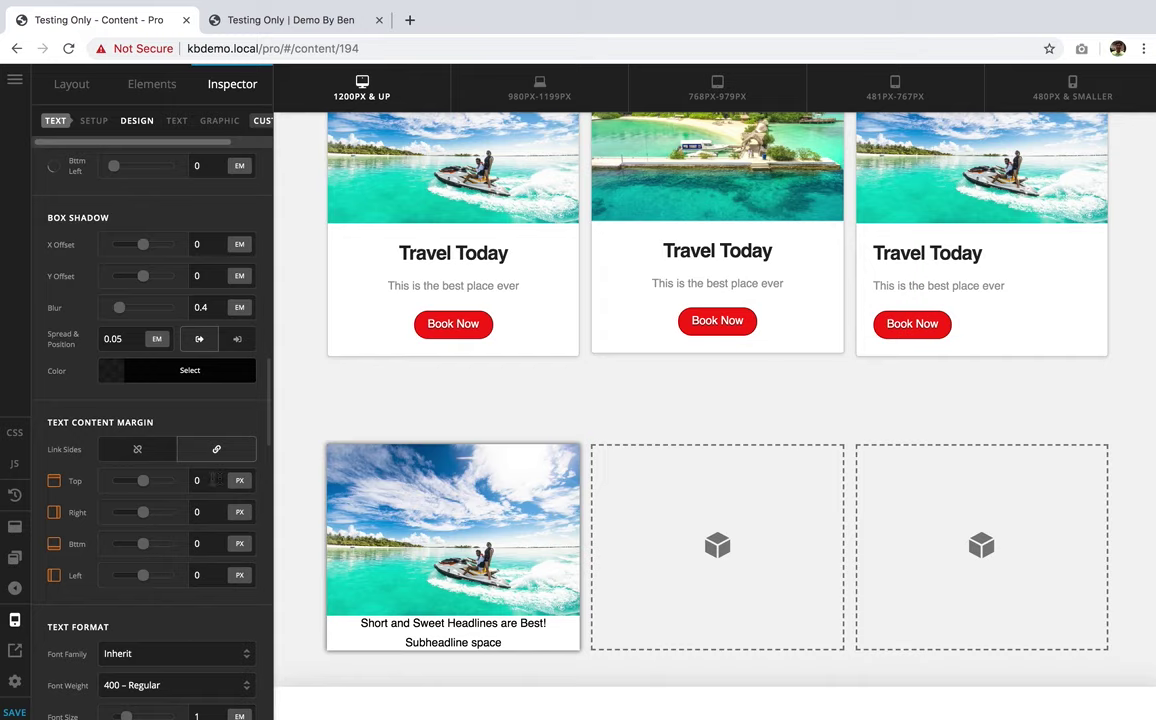
click(196, 480)
text(2)
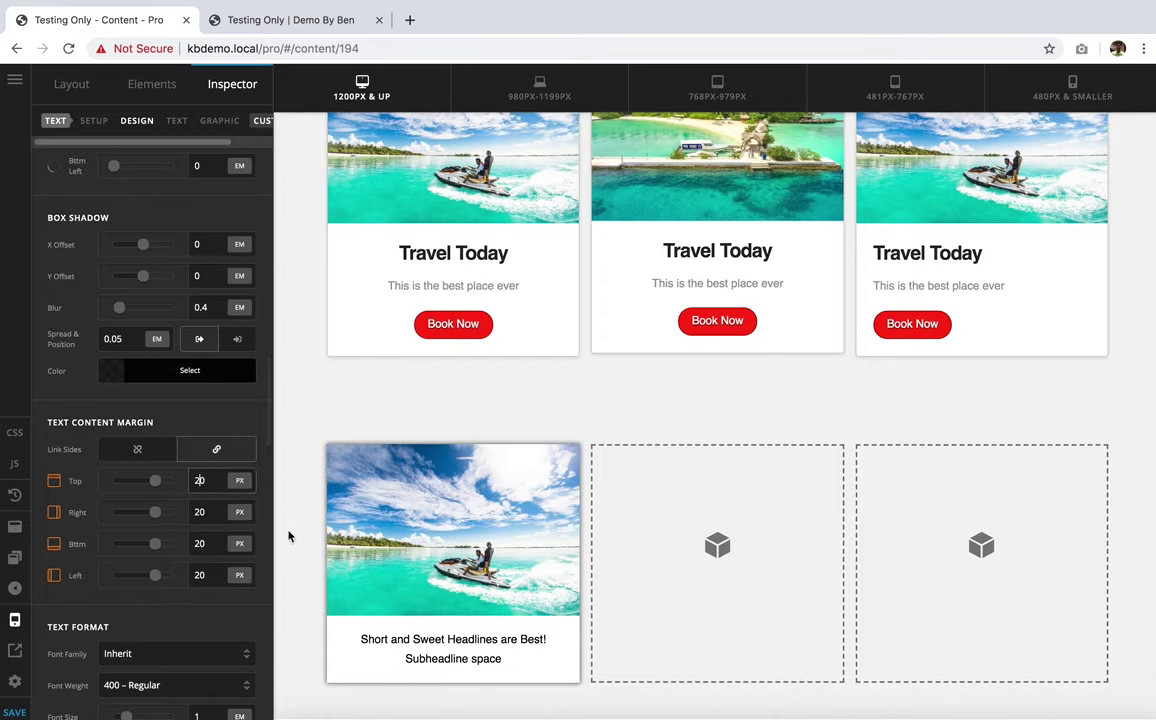
key(BackSpace)
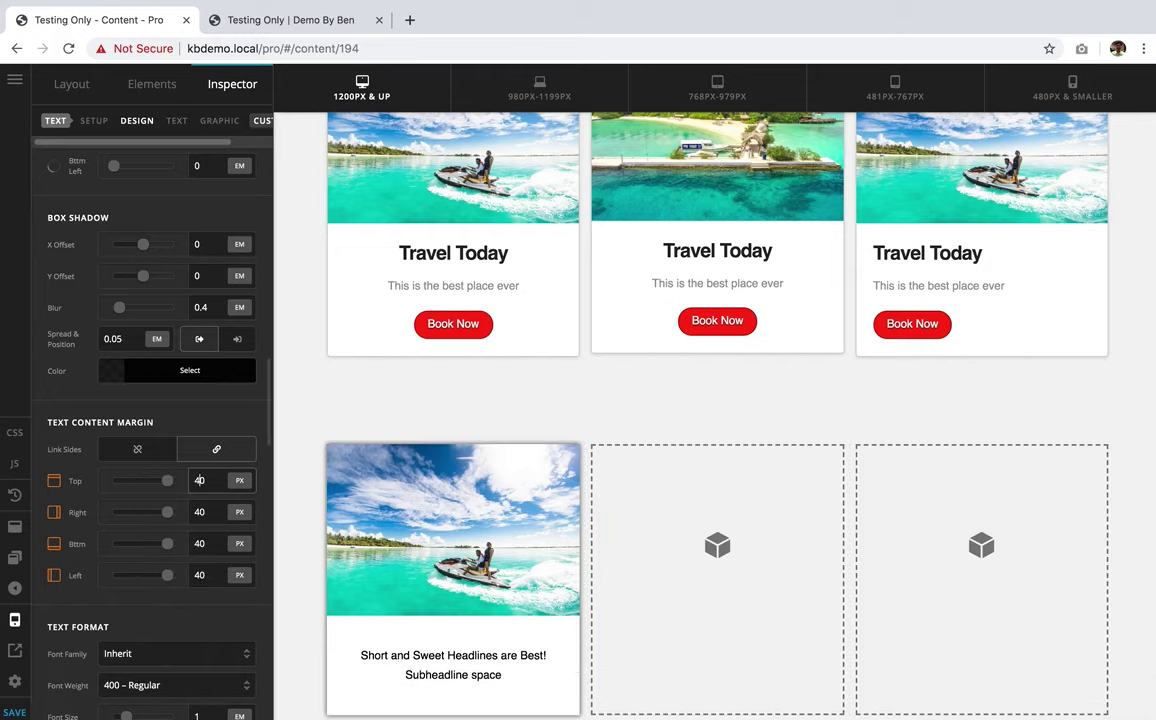
text(4)
scroll(380, 552, down, 3)
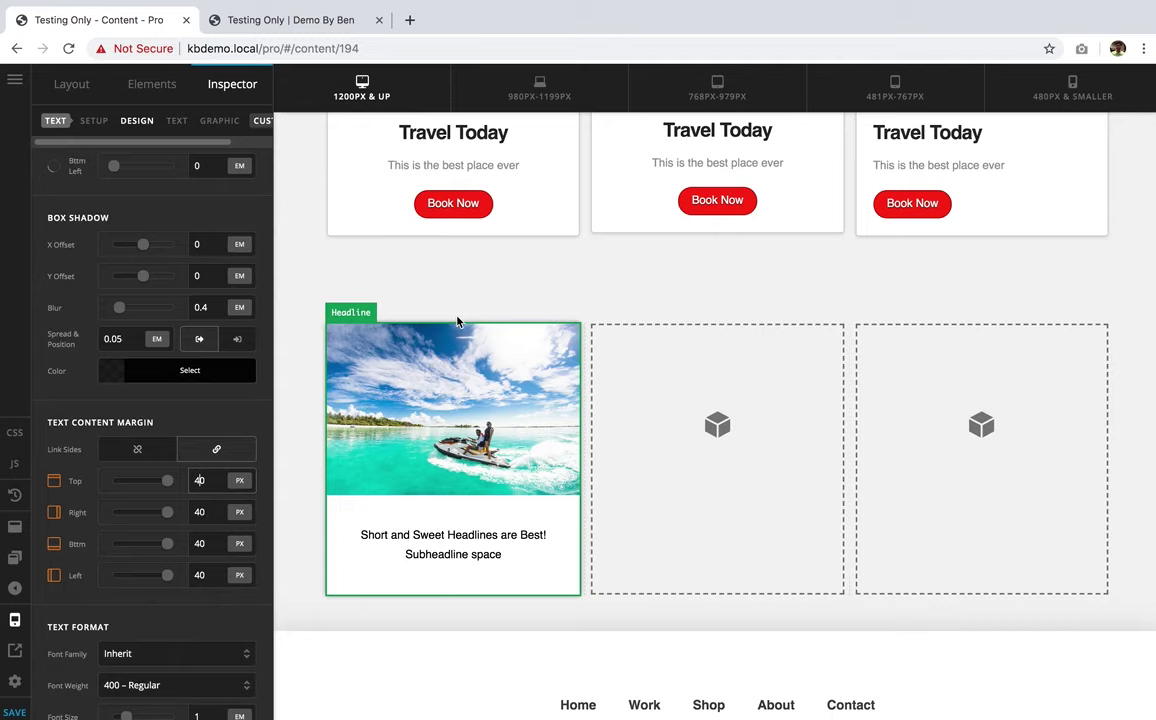
scroll(458, 321, up, 2)
scroll(465, 540, down, 2)
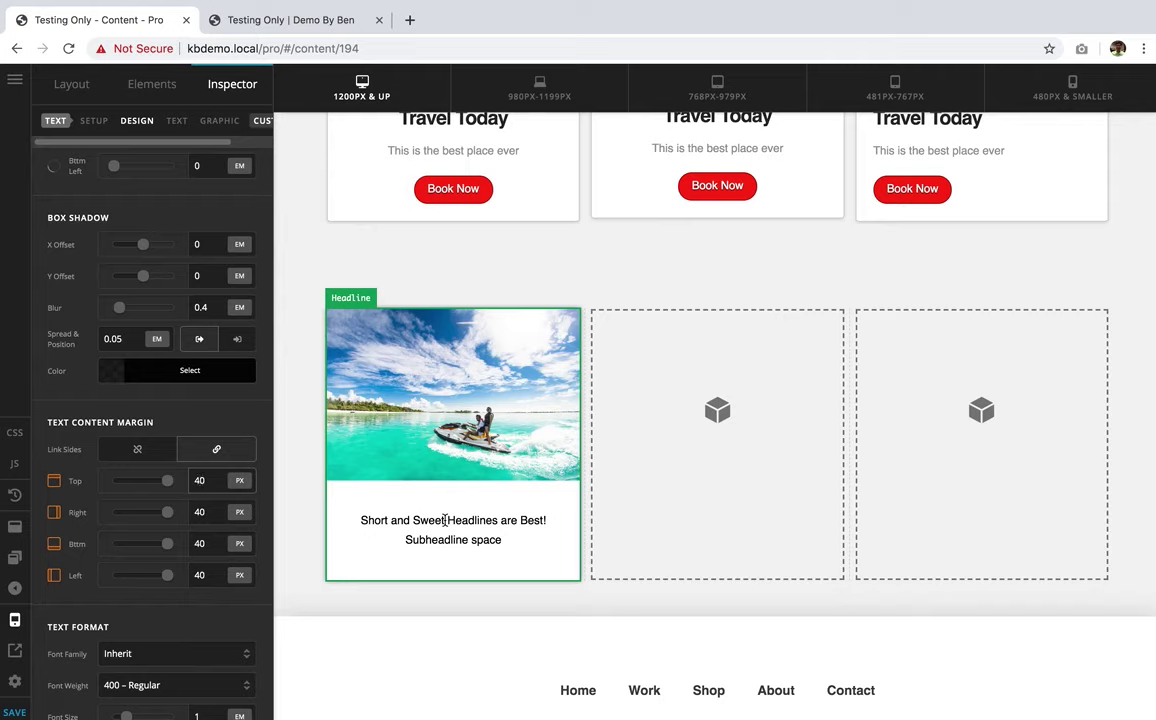
Set the headline text's font weight to 700 – Bold and its font size to 1.8 em
scroll(181, 566, down, 2)
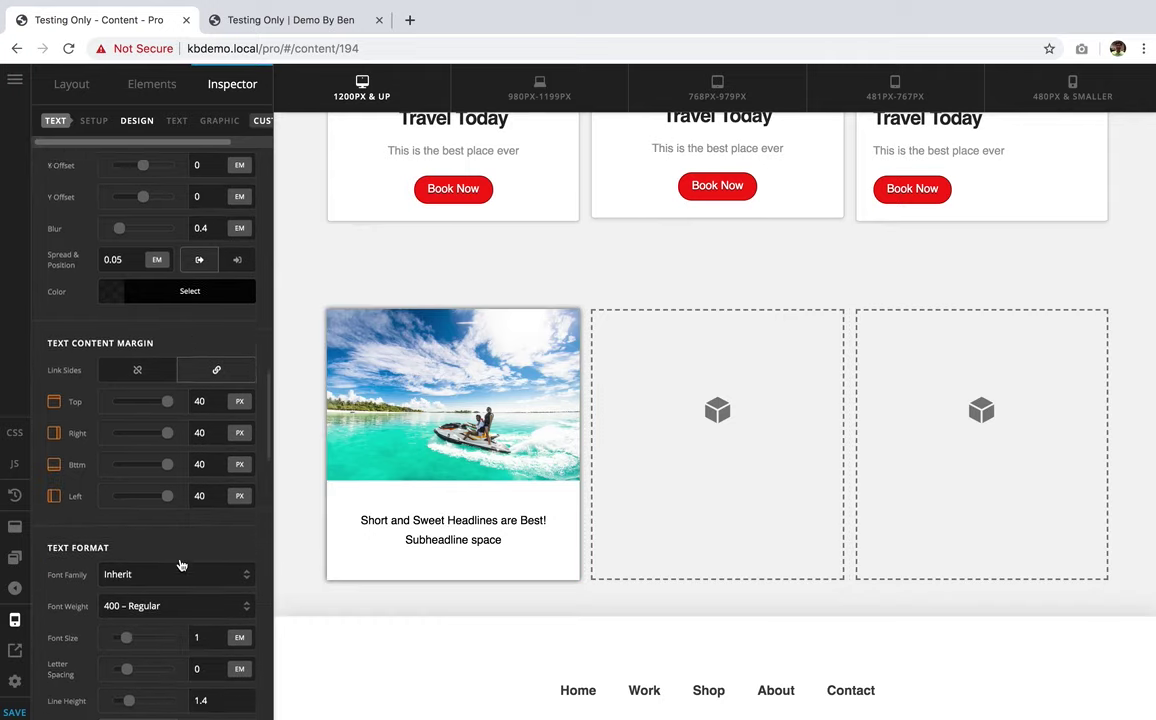
scroll(181, 566, down, 1)
click(180, 558)
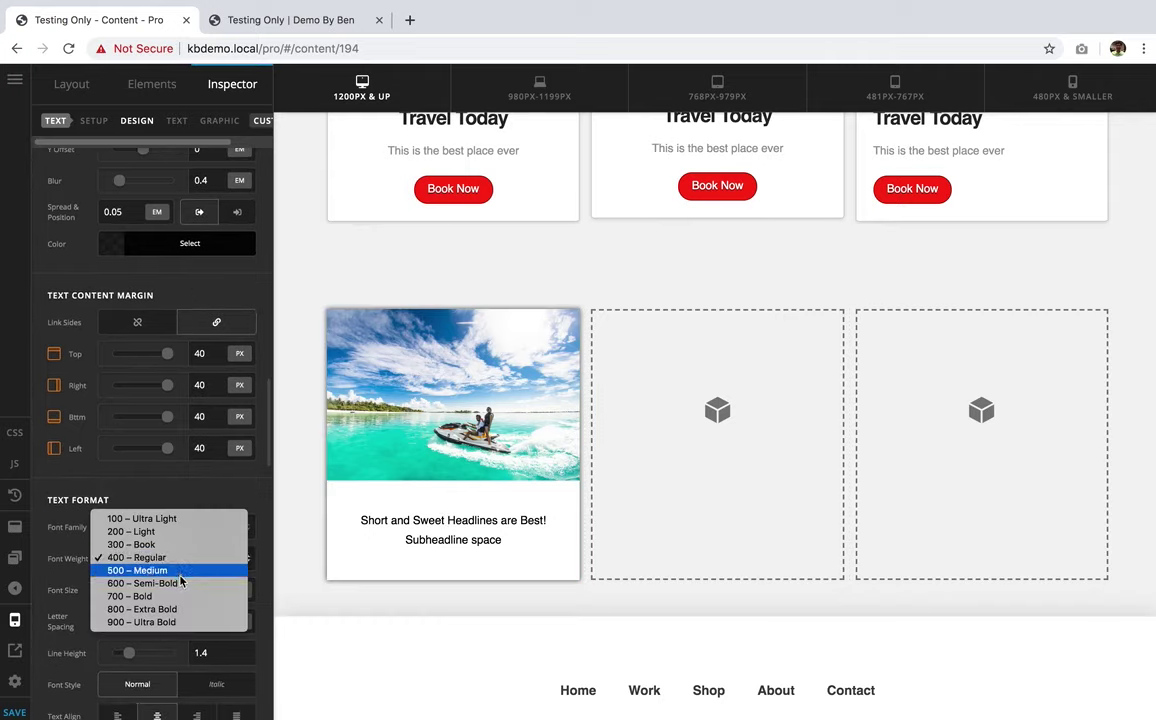
click(180, 597)
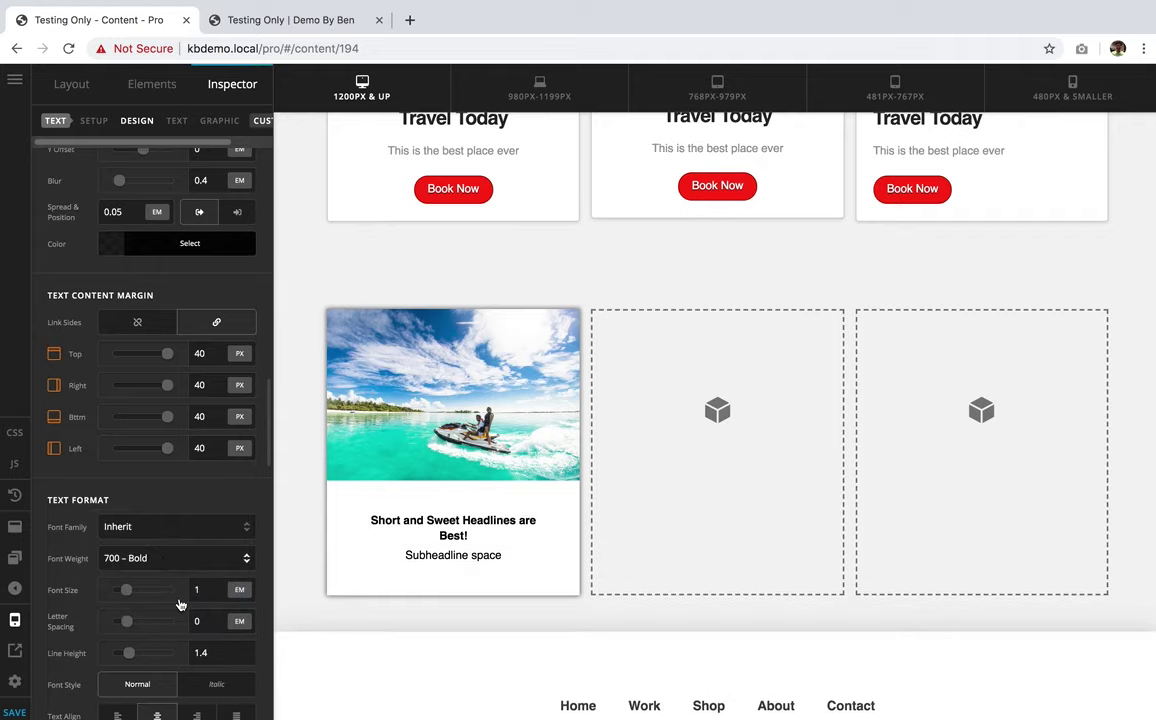
double_click(205, 591)
text(2)
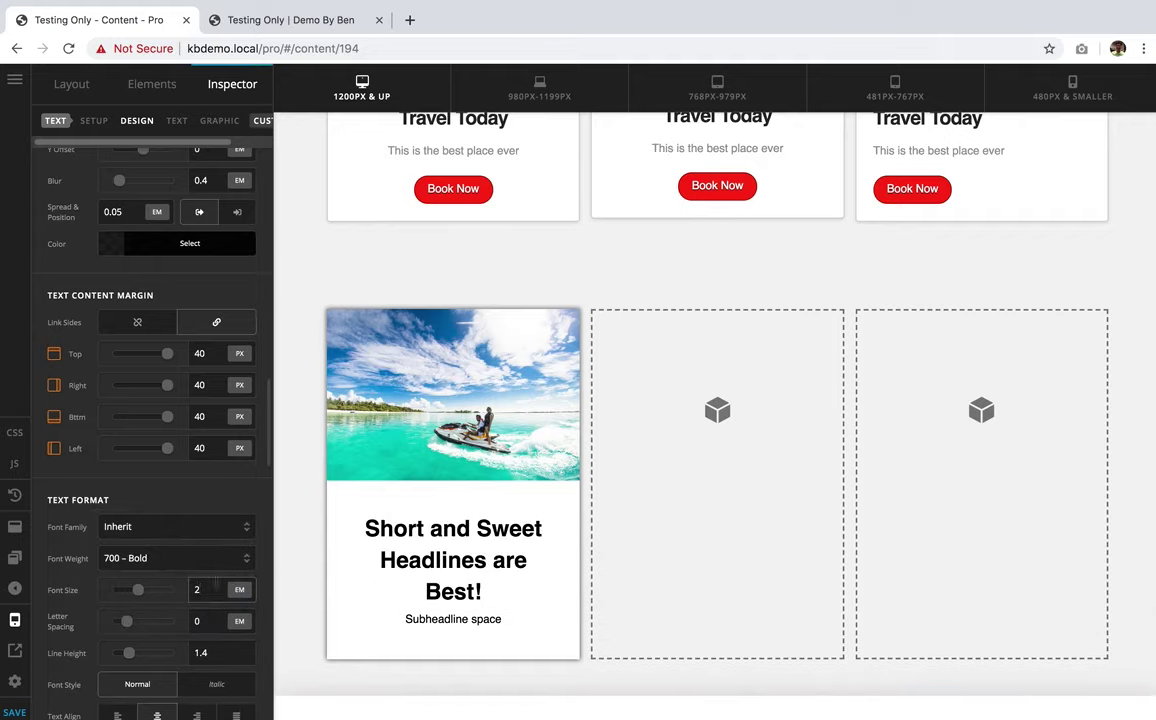
scroll(277, 494, up, 1)
key(BackSpace)
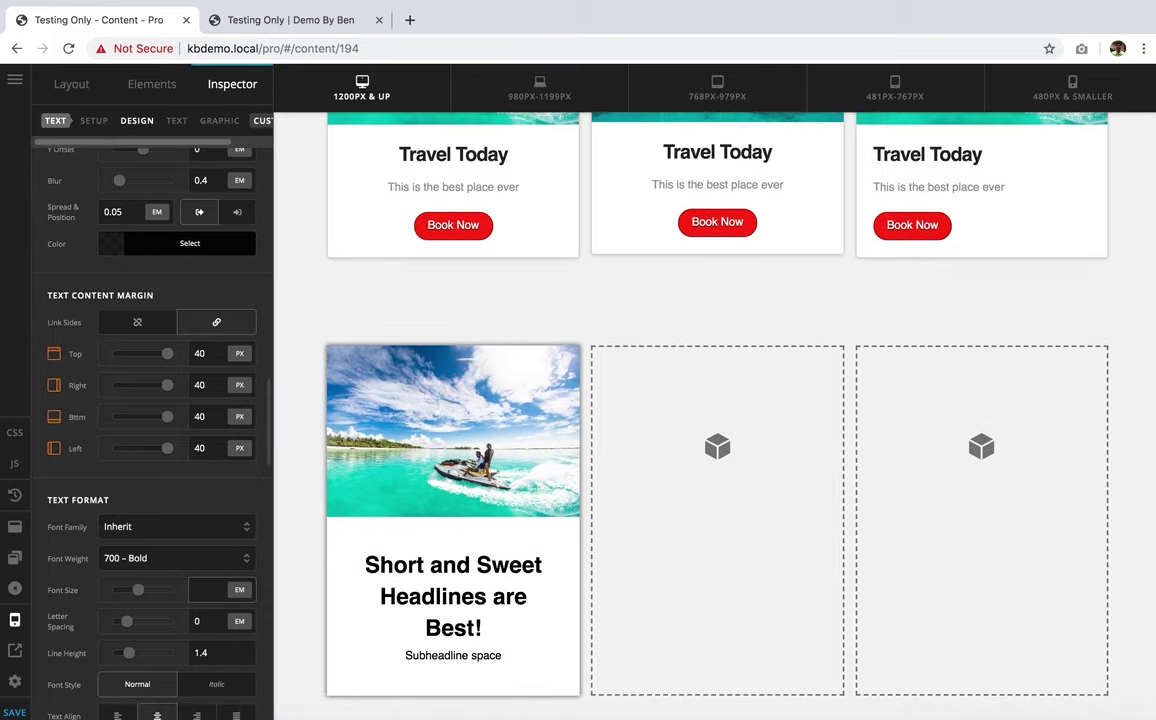
text(1.8)
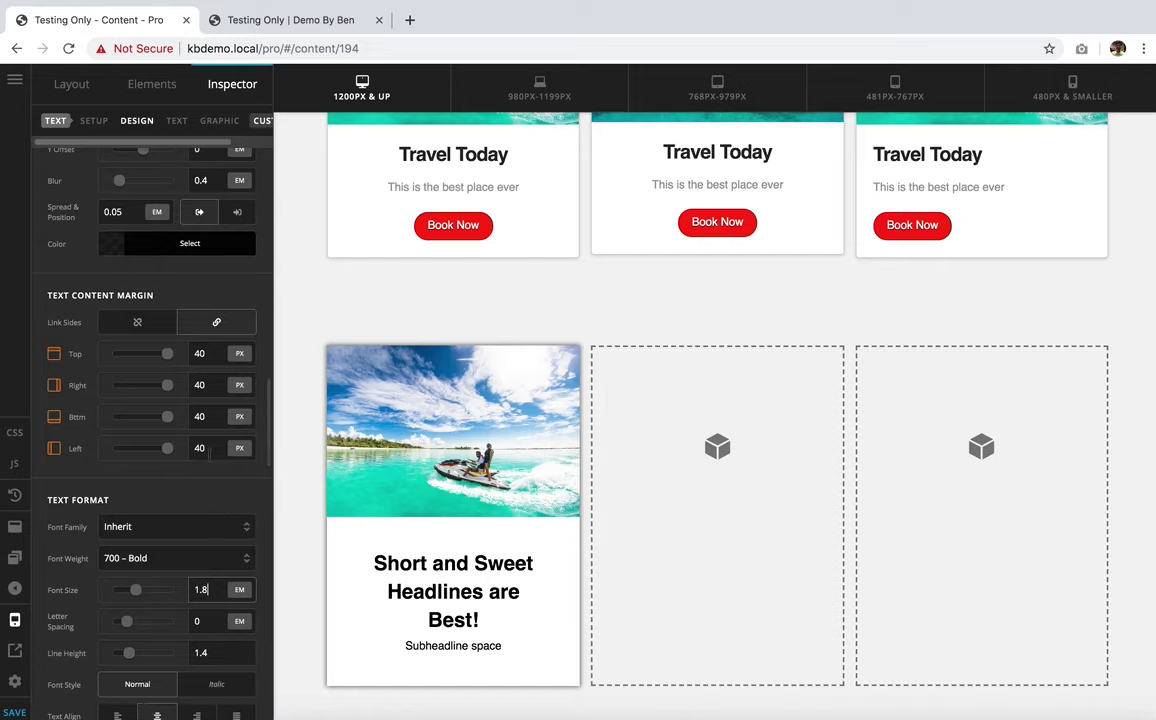
Unlink the text content margin sides and set the right and left margins to 20 px each
click(137, 322)
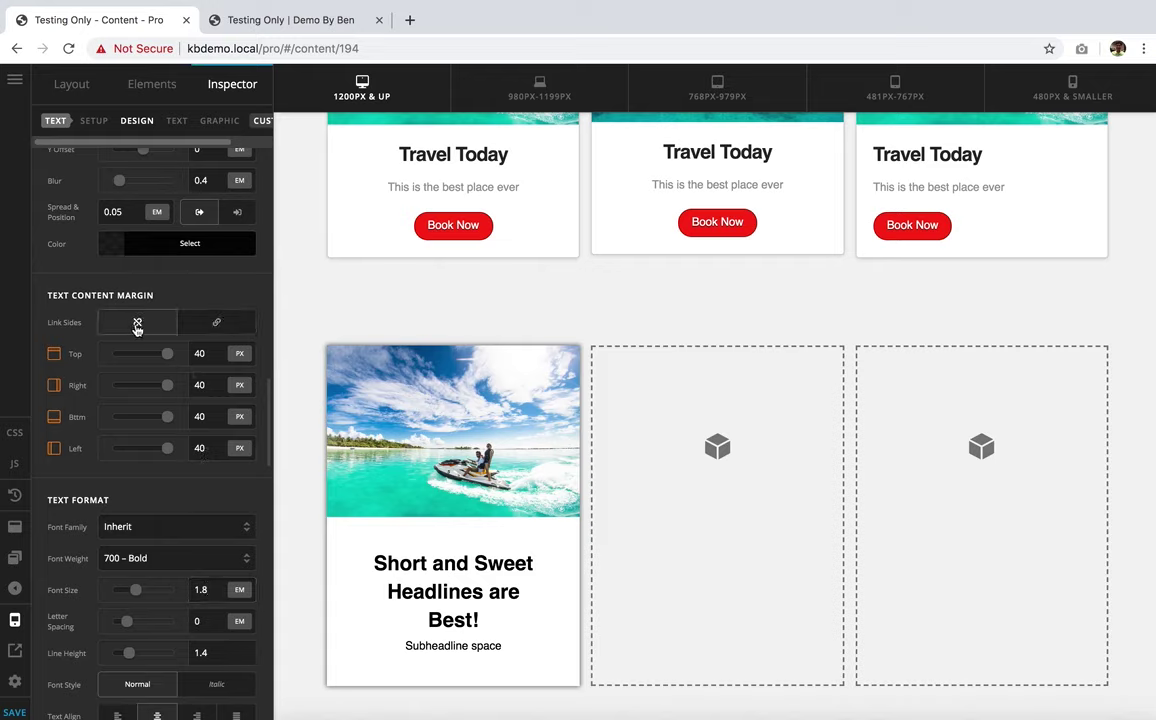
double_click(198, 384)
text(0)
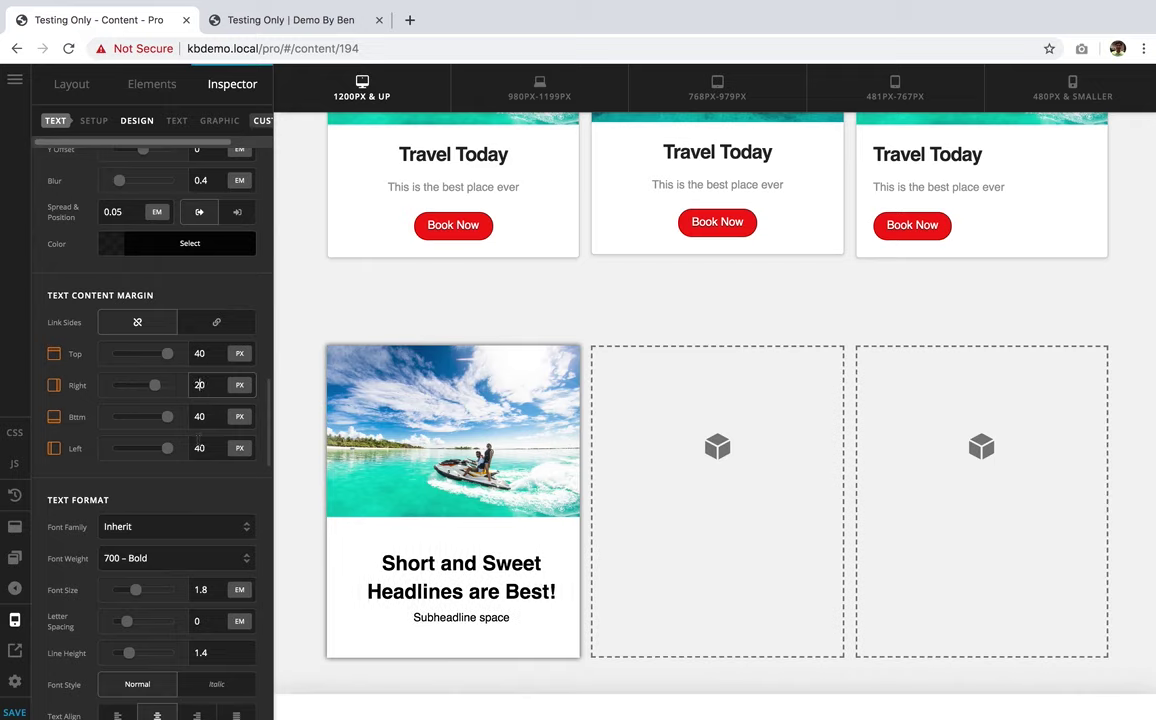
drag(199, 448, 138, 457)
text(2)
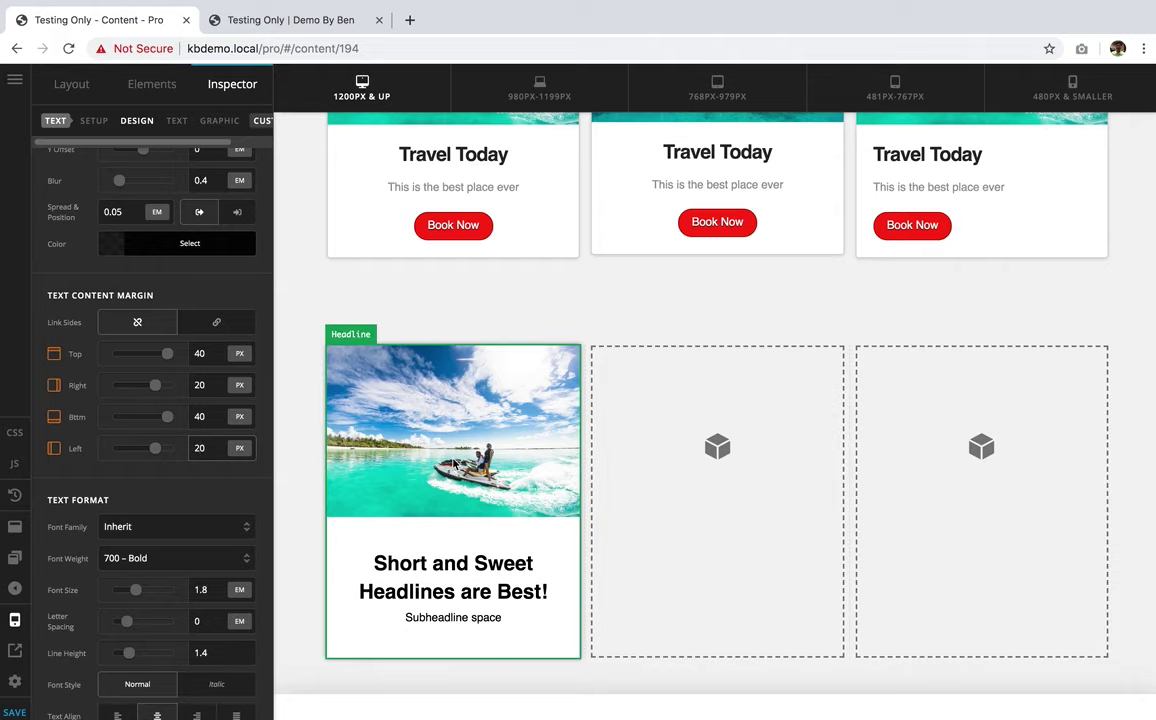
Set the subheadline's font size to 1.2 em
scroll(420, 530, down, 1)
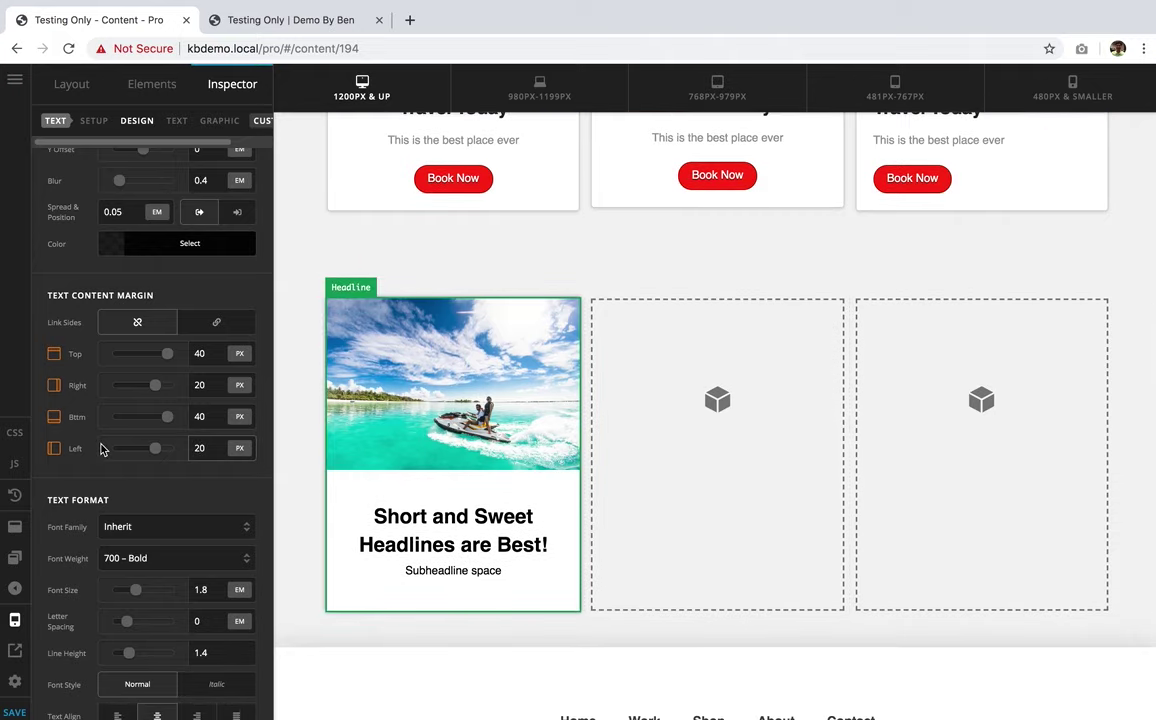
scroll(187, 571, down, 5)
scroll(187, 571, down, 6)
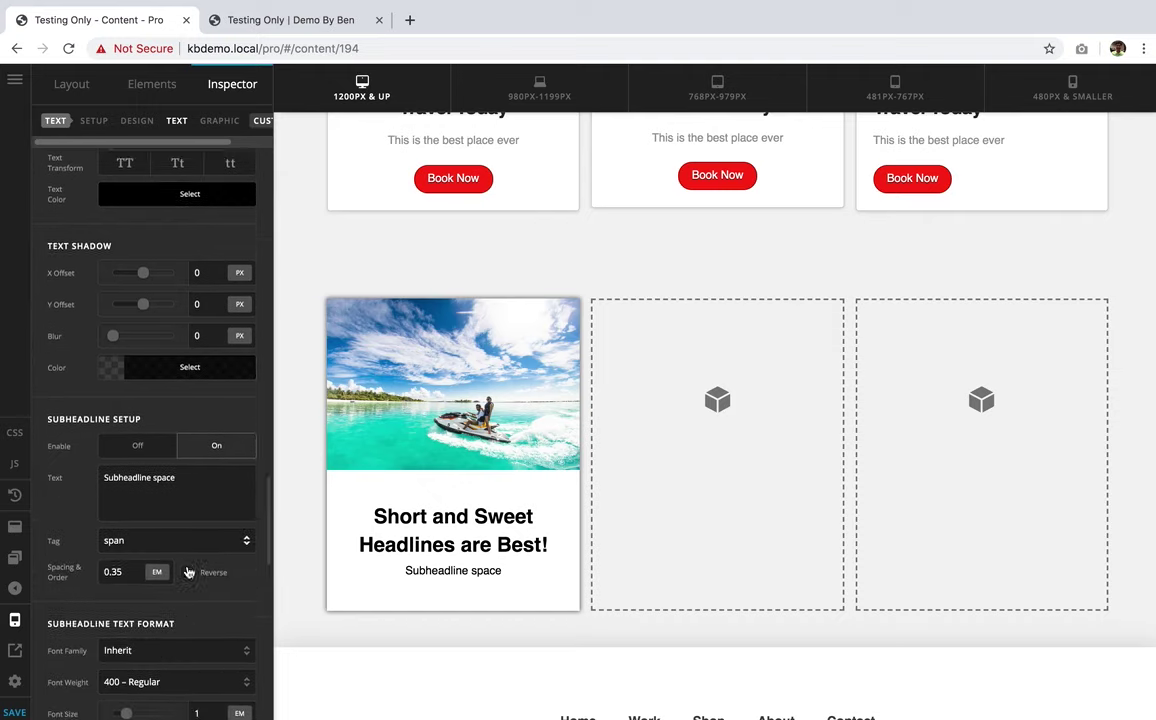
click(205, 455)
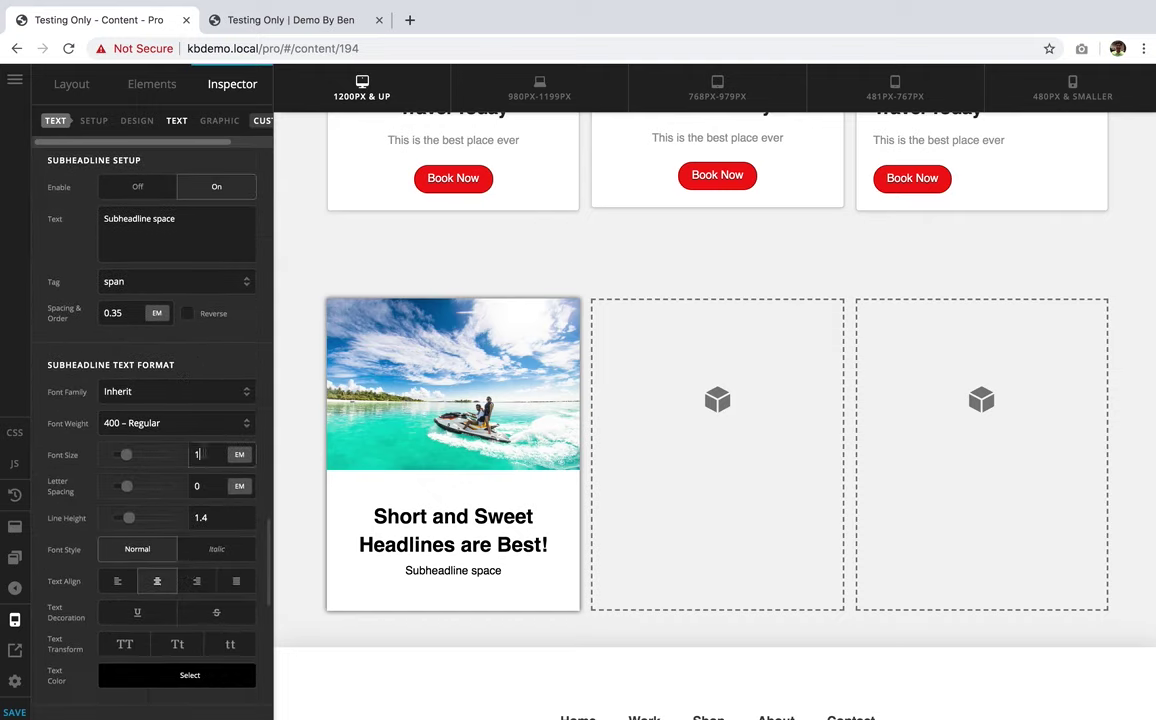
text(.2)
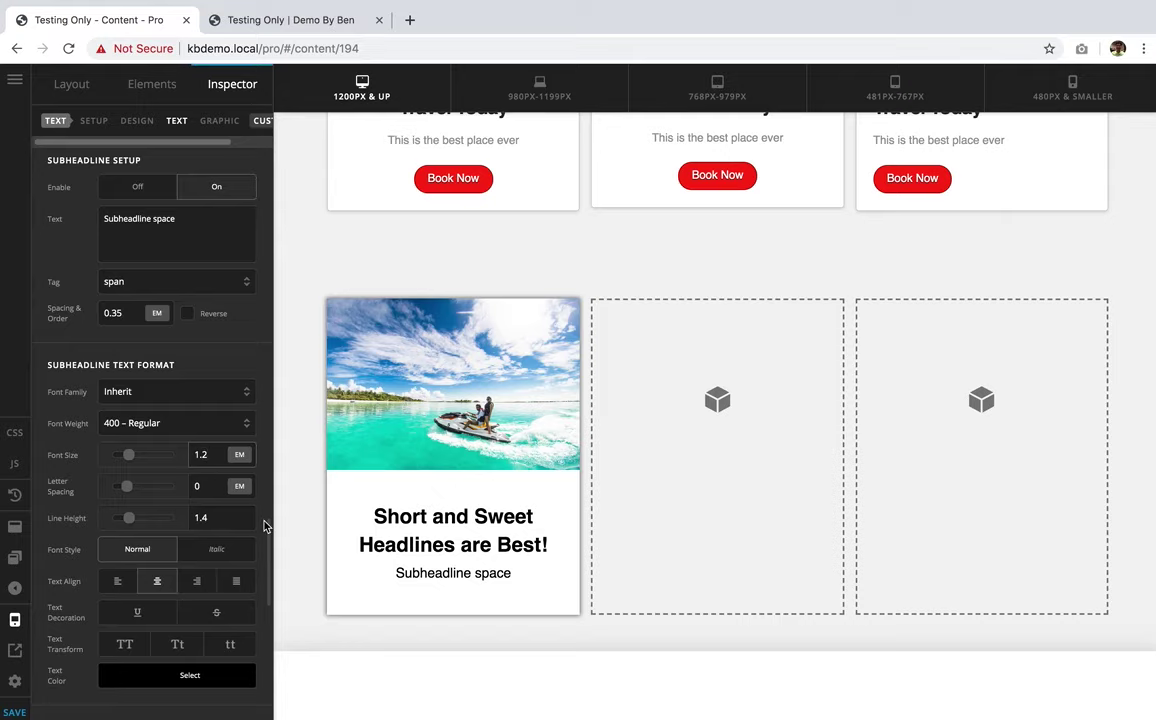
scroll(418, 570, down, 1)
scroll(418, 570, down, 1)
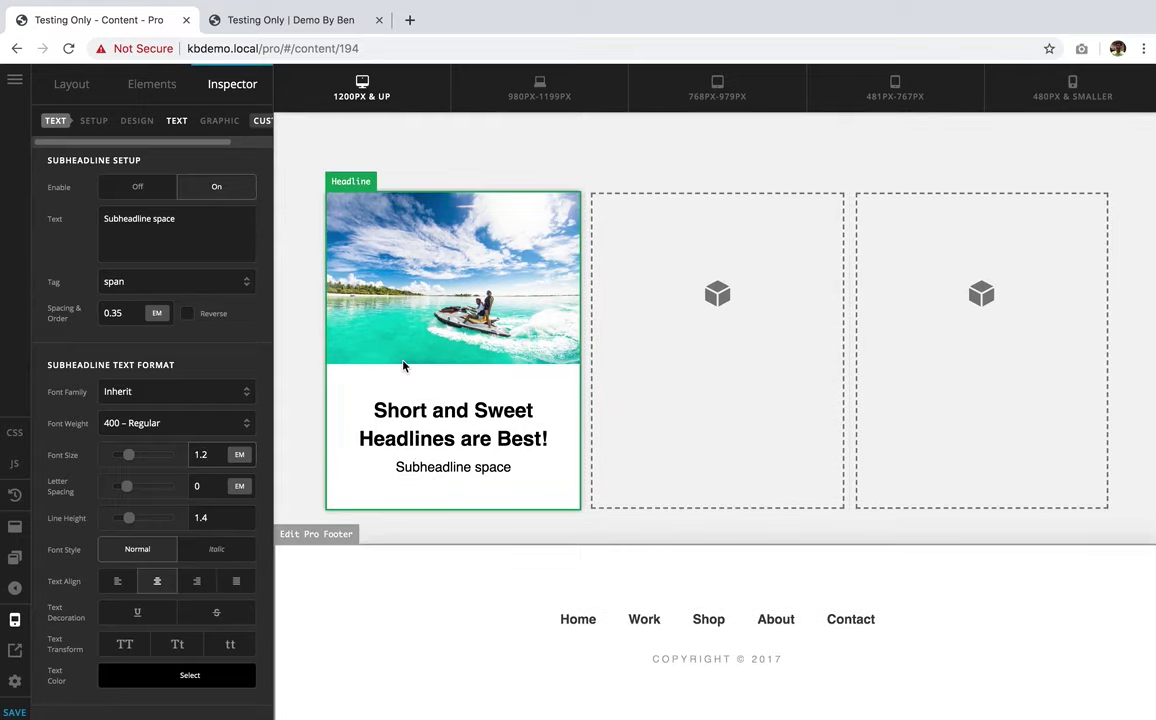
Copy the Book Now button shortcode from the content of the first column's Classic Promo element
click(199, 236)
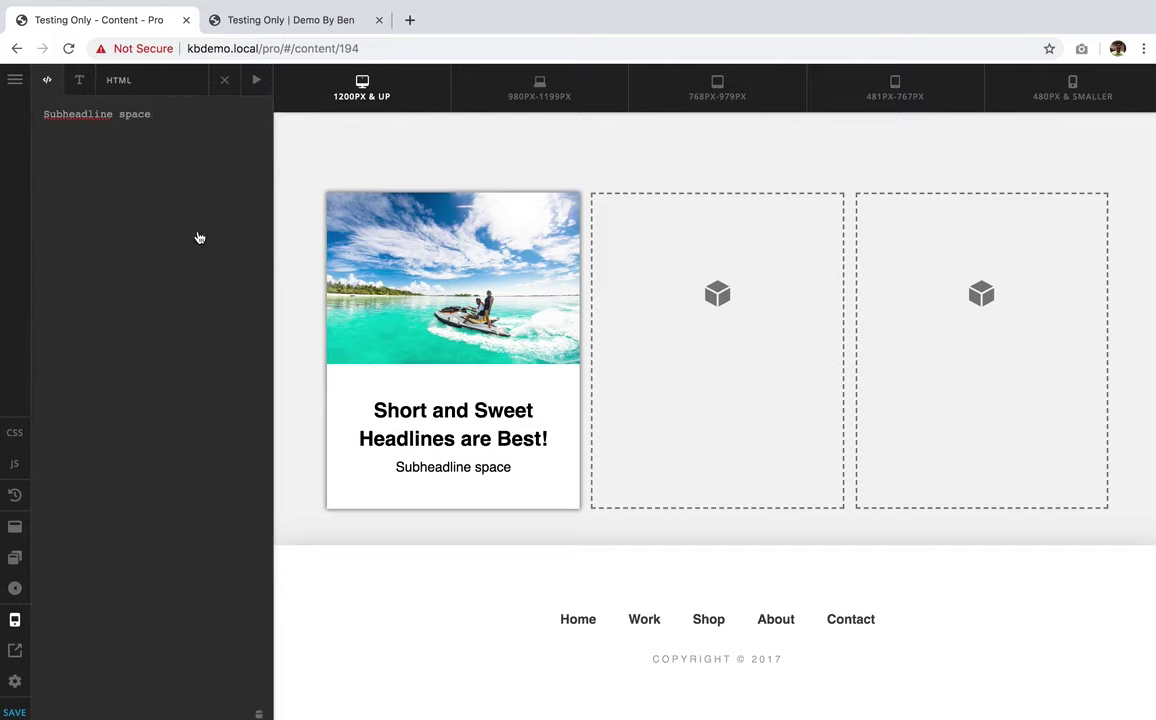
click(224, 90)
scroll(213, 382, up, 10)
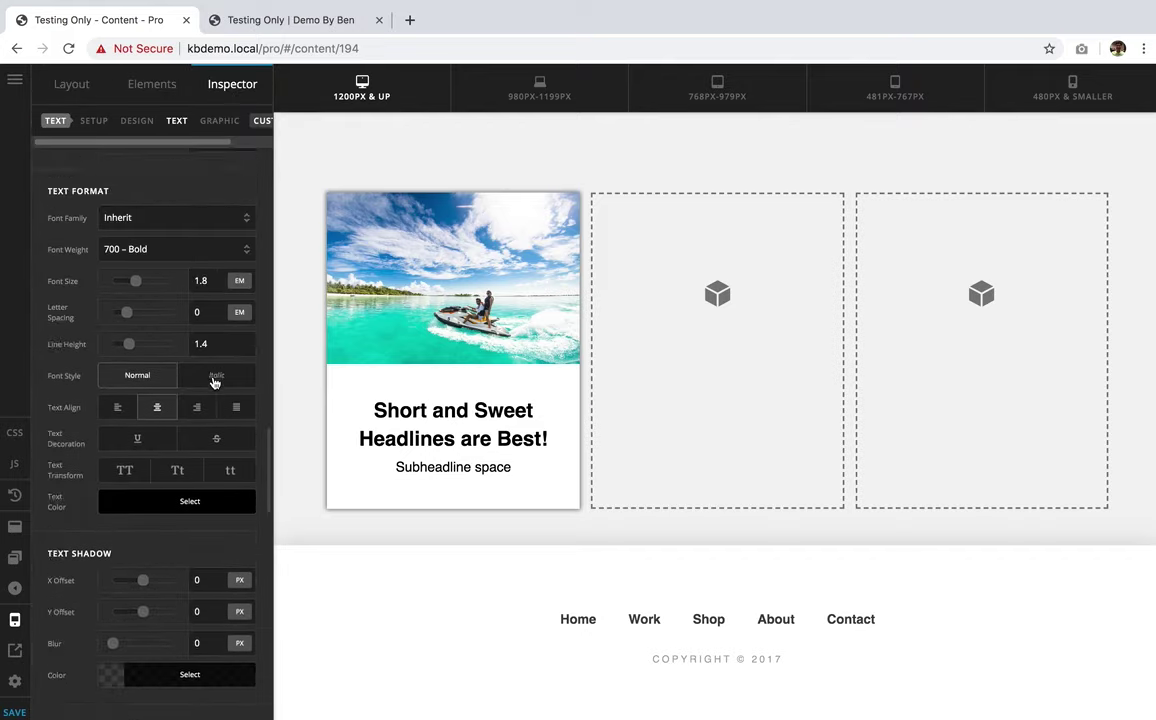
scroll(213, 382, up, 1)
scroll(446, 250, up, 5)
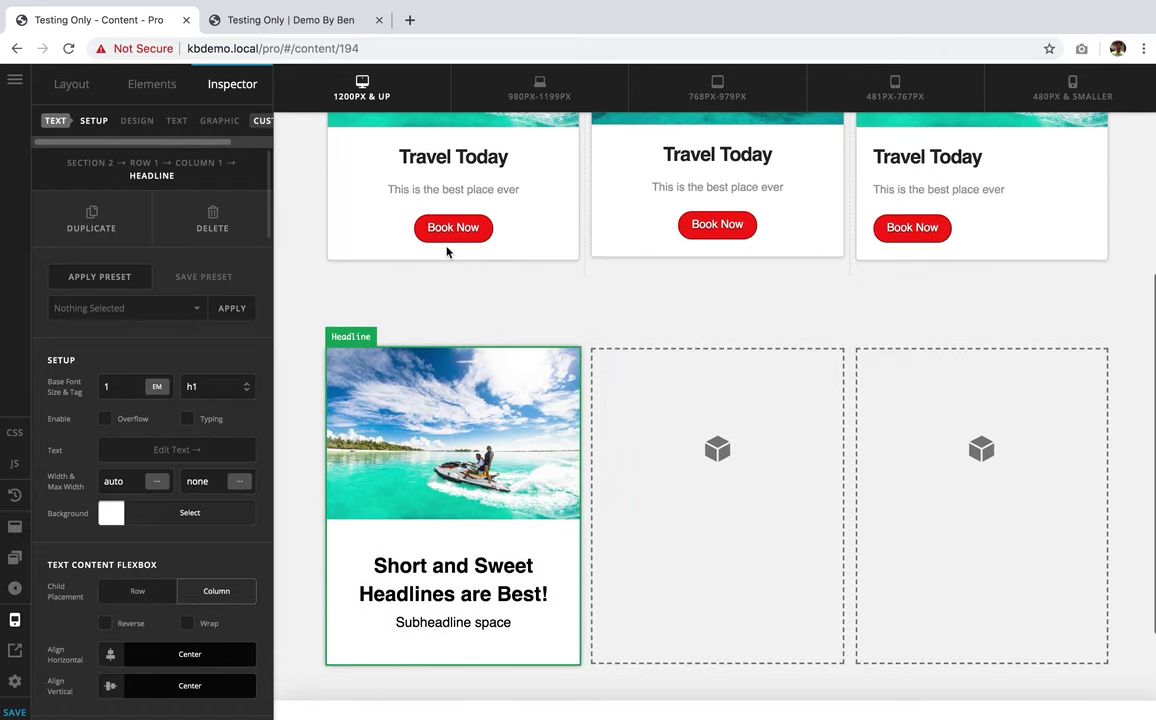
click(525, 335)
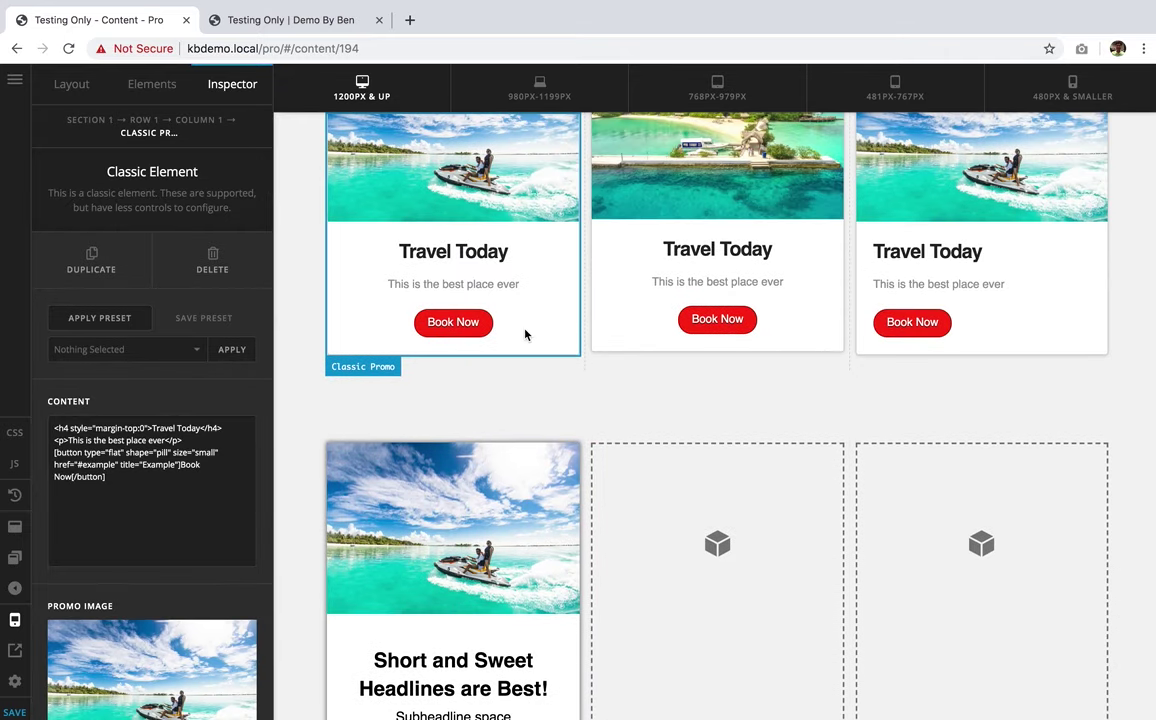
click(184, 488)
drag(45, 162, 280, 247)
key(super+c)
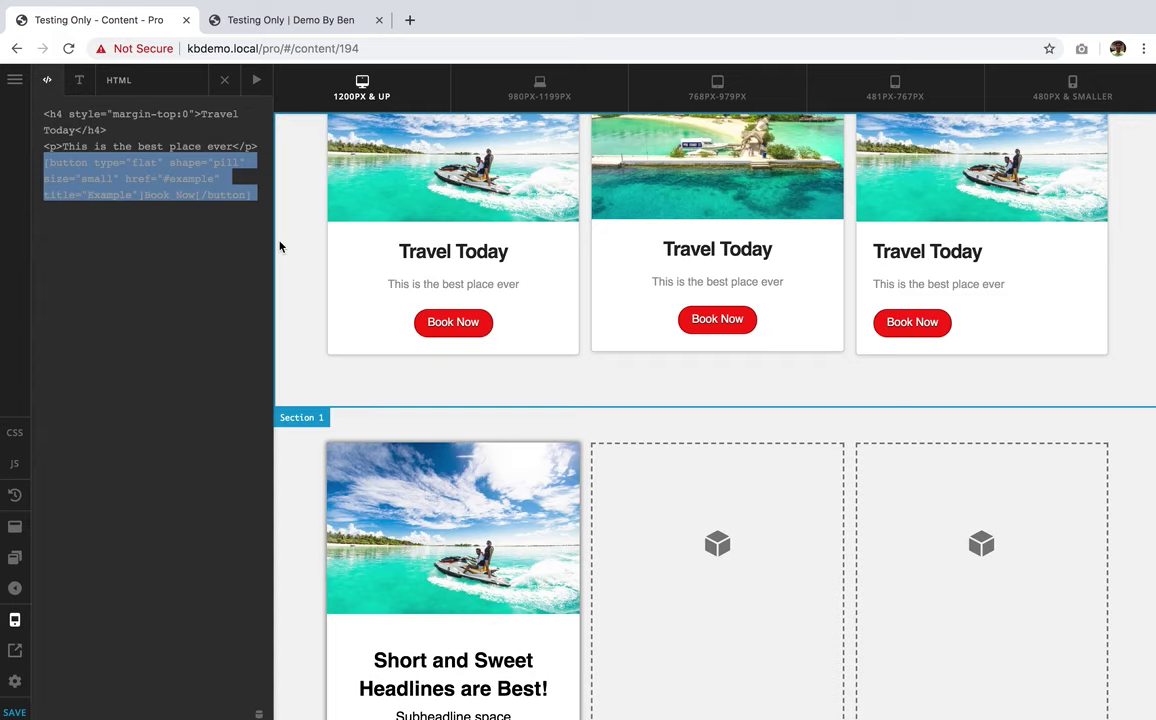
Paste the copied Book Now button shortcode on a new line below "Subheadline space" in the new headline's subheadline text
scroll(444, 534, down, 3)
click(444, 524)
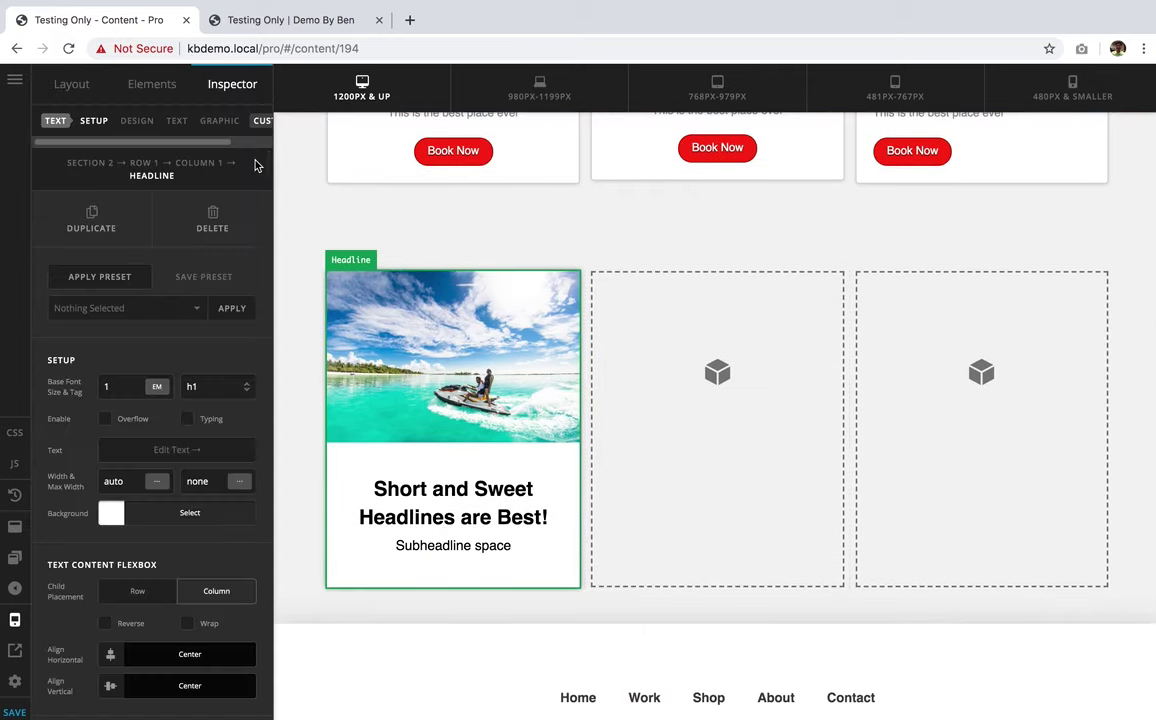
scroll(179, 454, down, 5)
scroll(190, 555, down, 6)
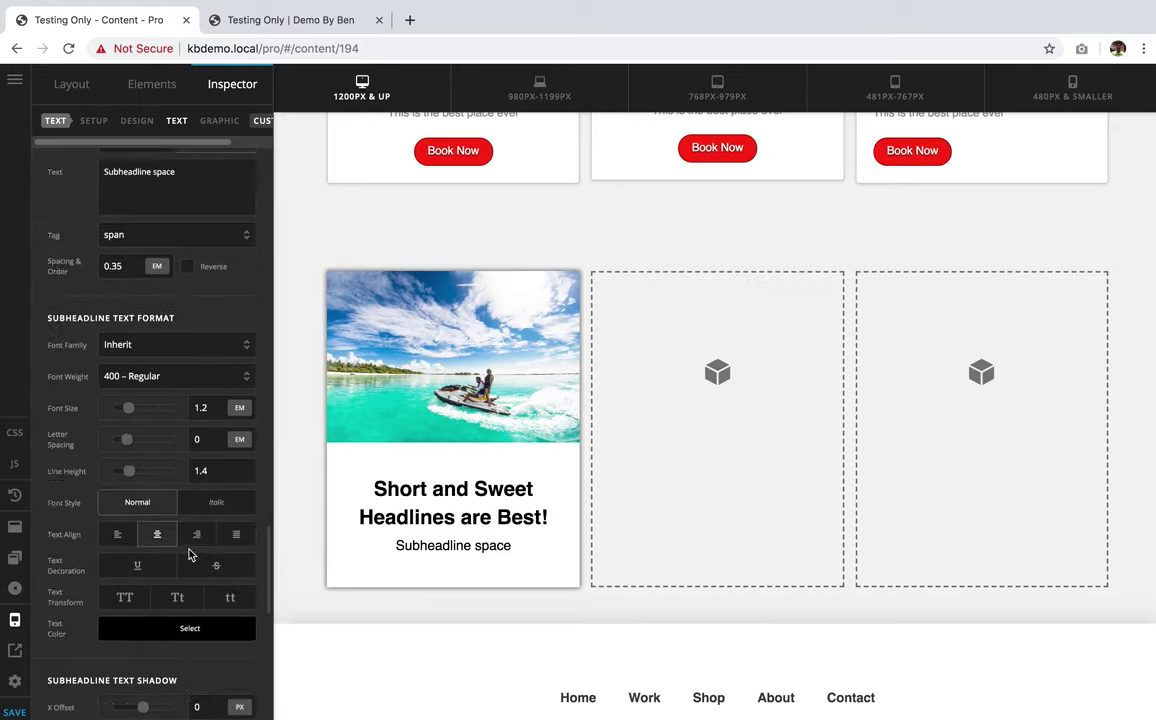
scroll(188, 550, up, 4)
click(173, 418)
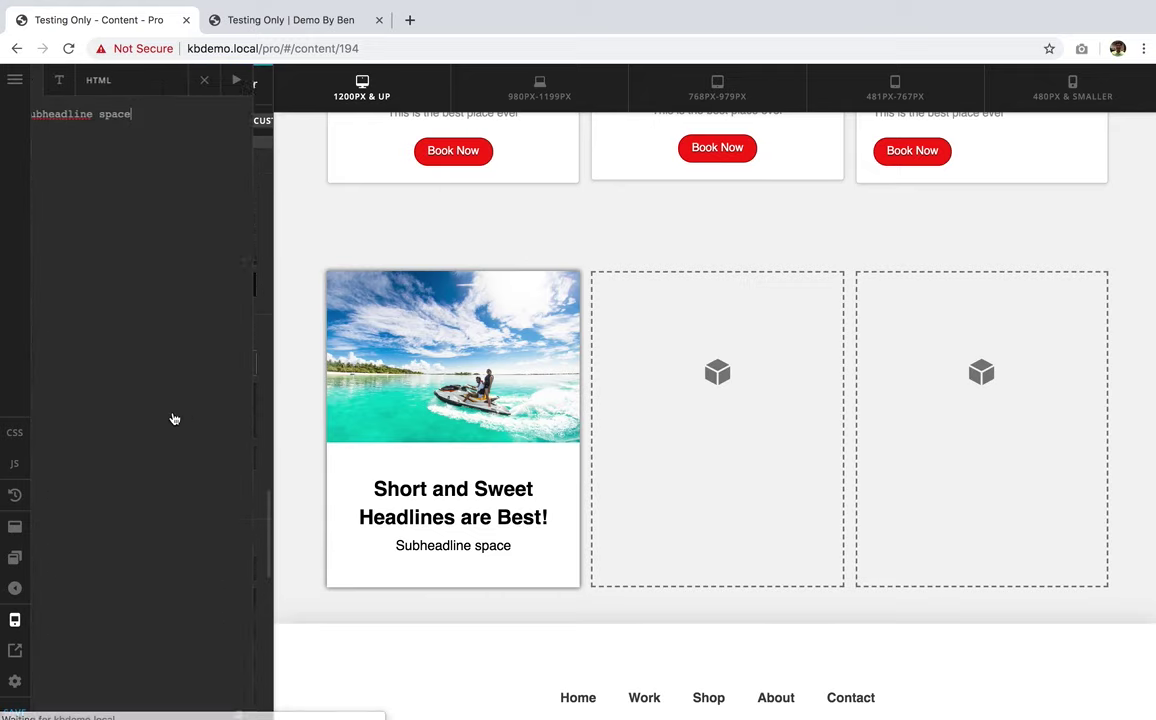
key(super+v)
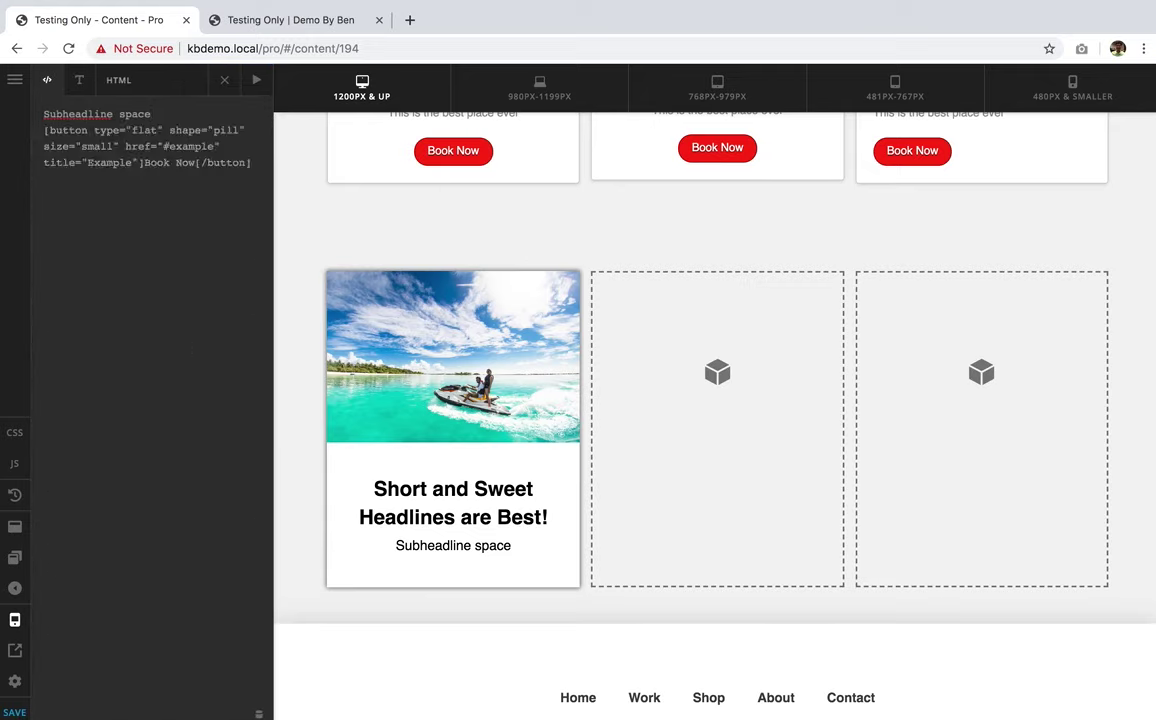
click(225, 80)
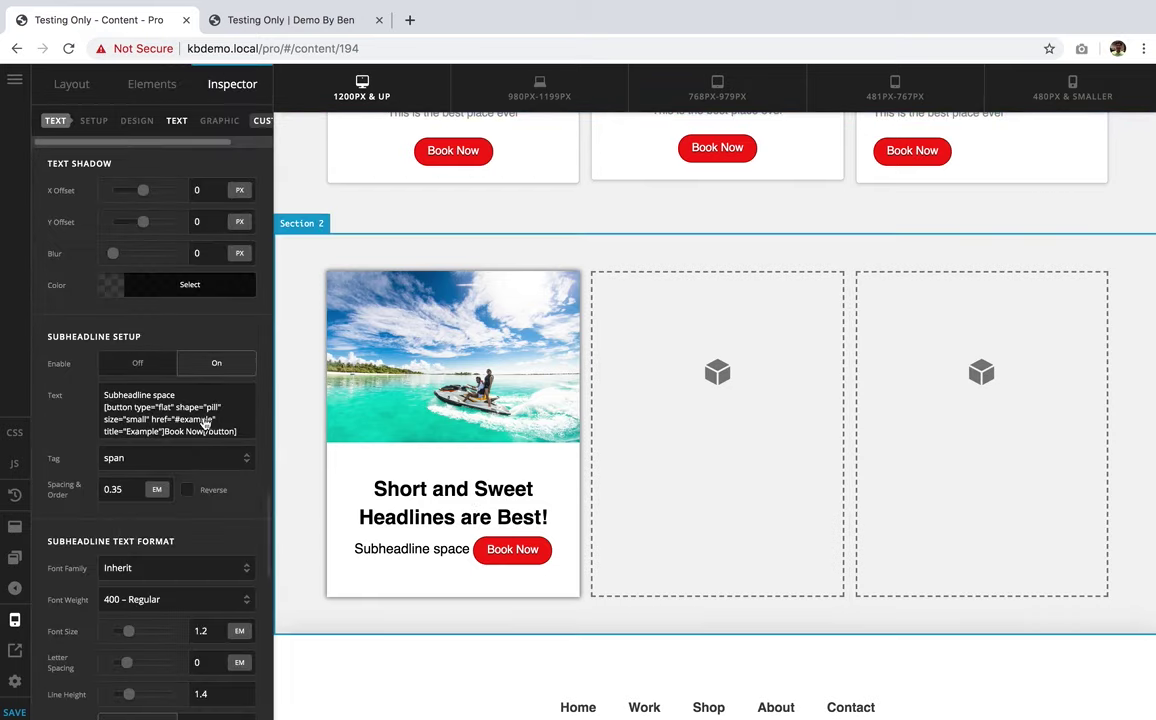
Add a <br /> tag right after "Subheadline space" in the new headline's subheadline text and save the page
click(185, 386)
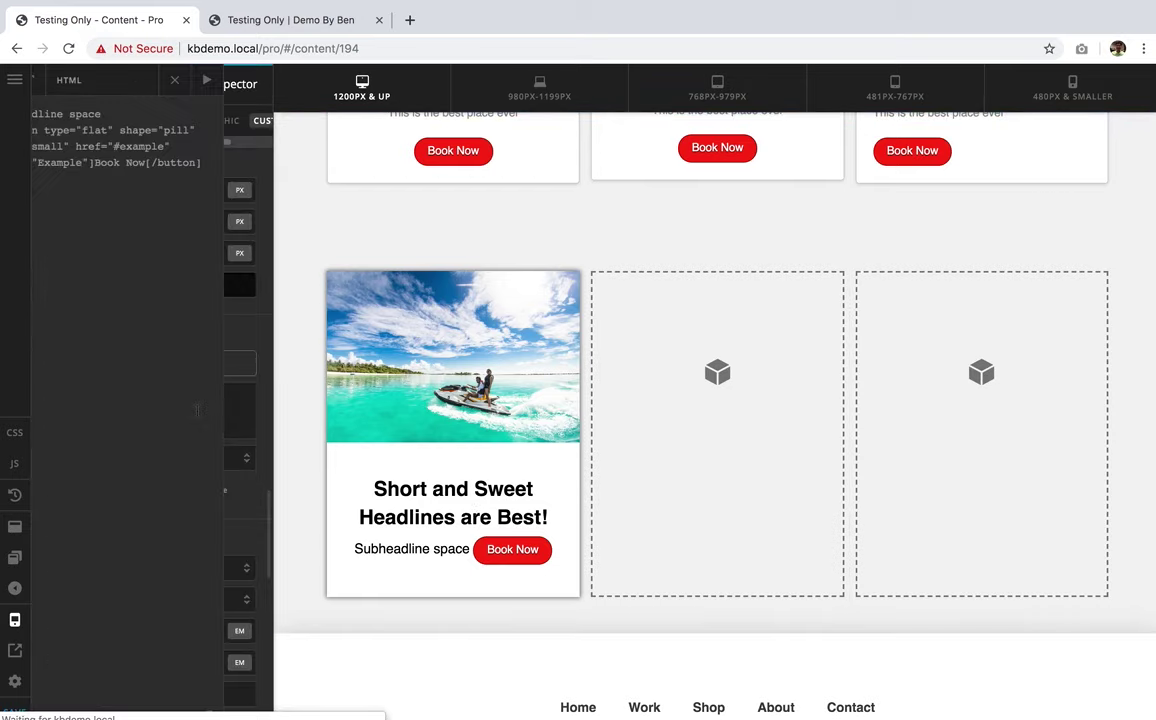
click(156, 114)
text(<)
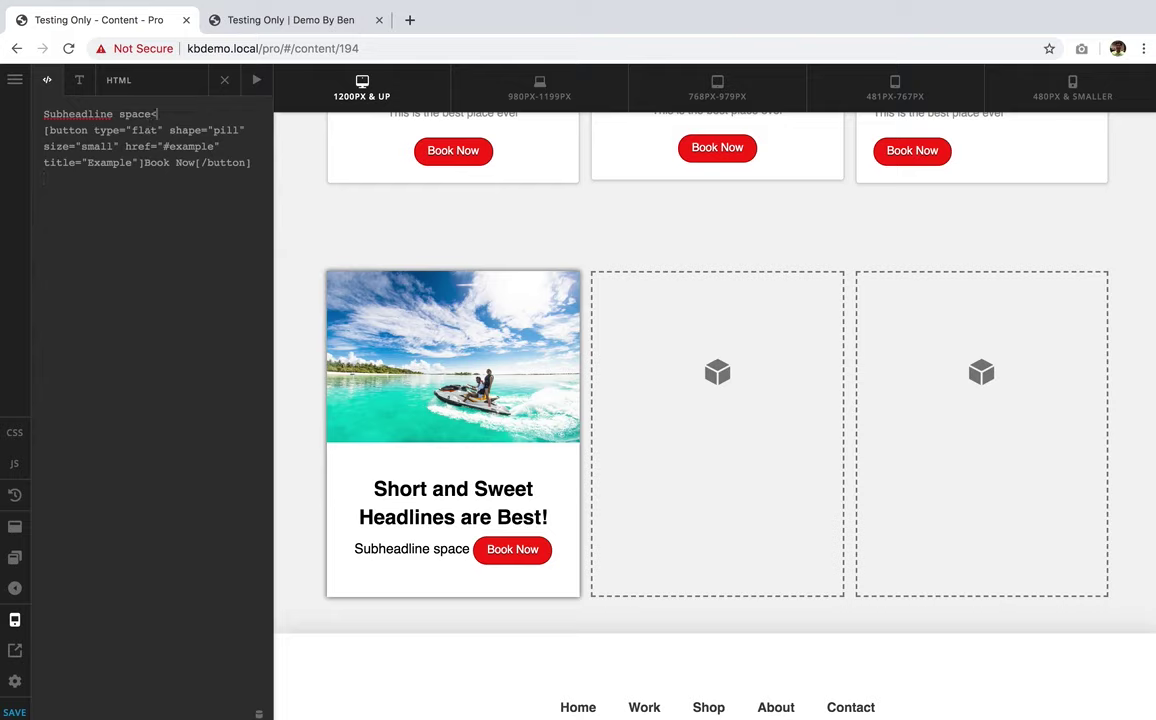
text(br />)
click(224, 80)
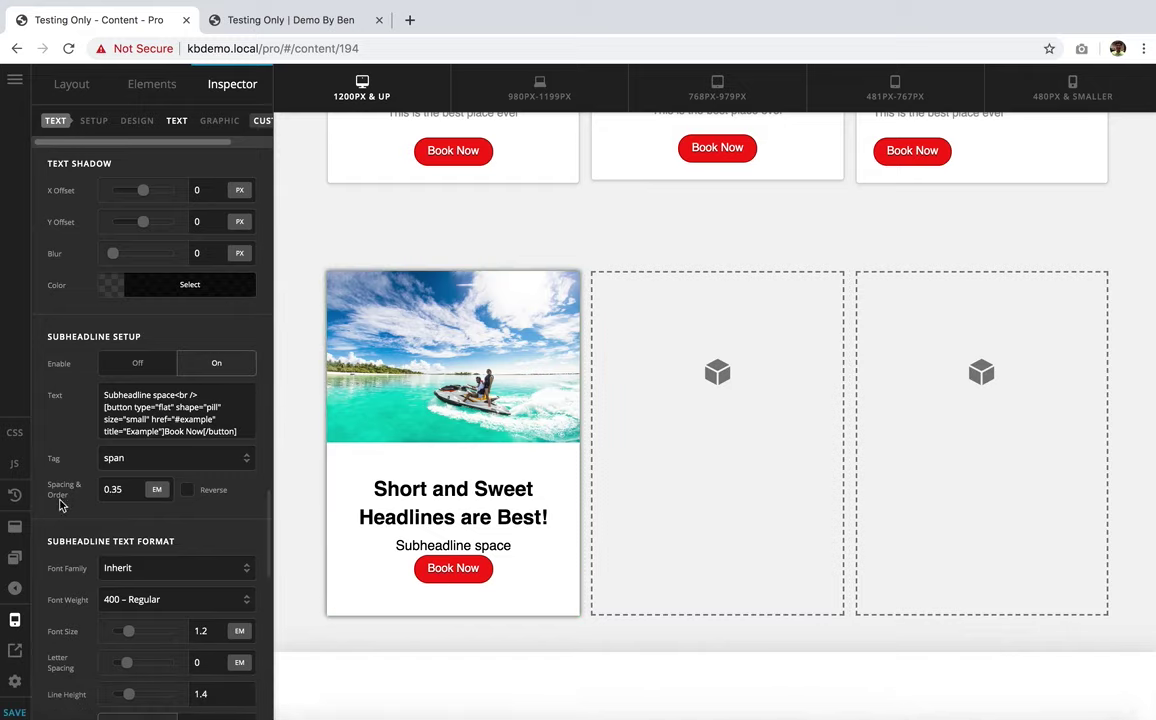
click(14, 713)
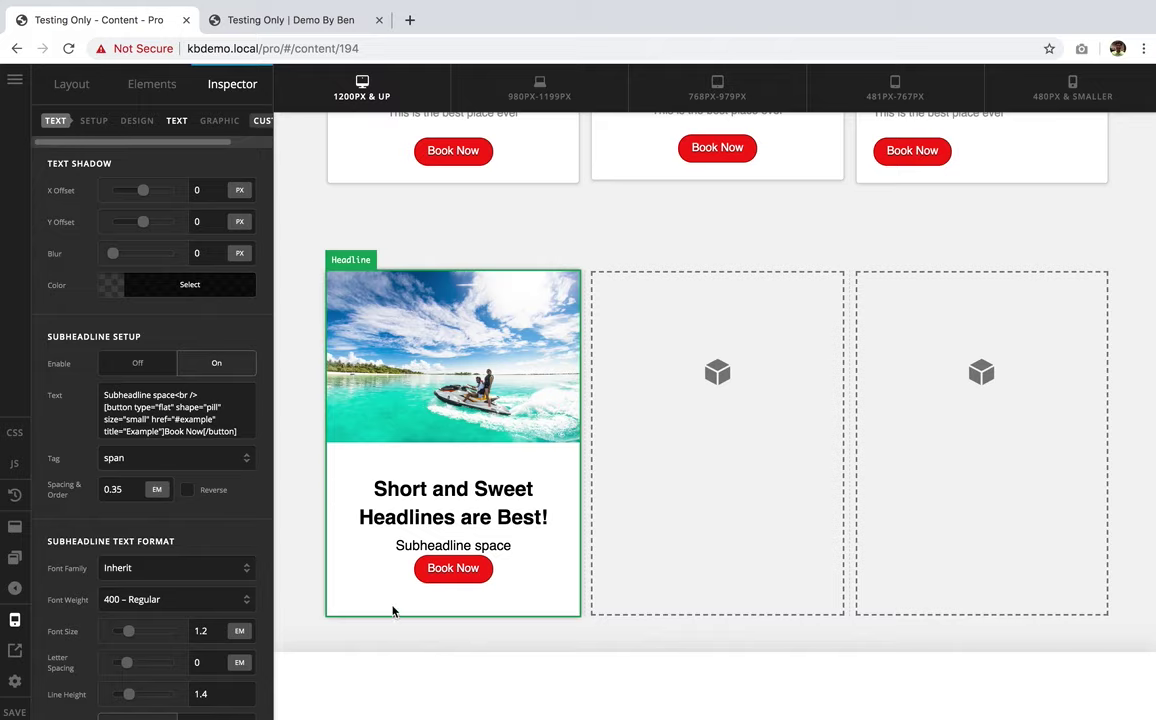
Change the text color of the whole "Short and Sweet Headlines are Best!" heading to teal
click(437, 488)
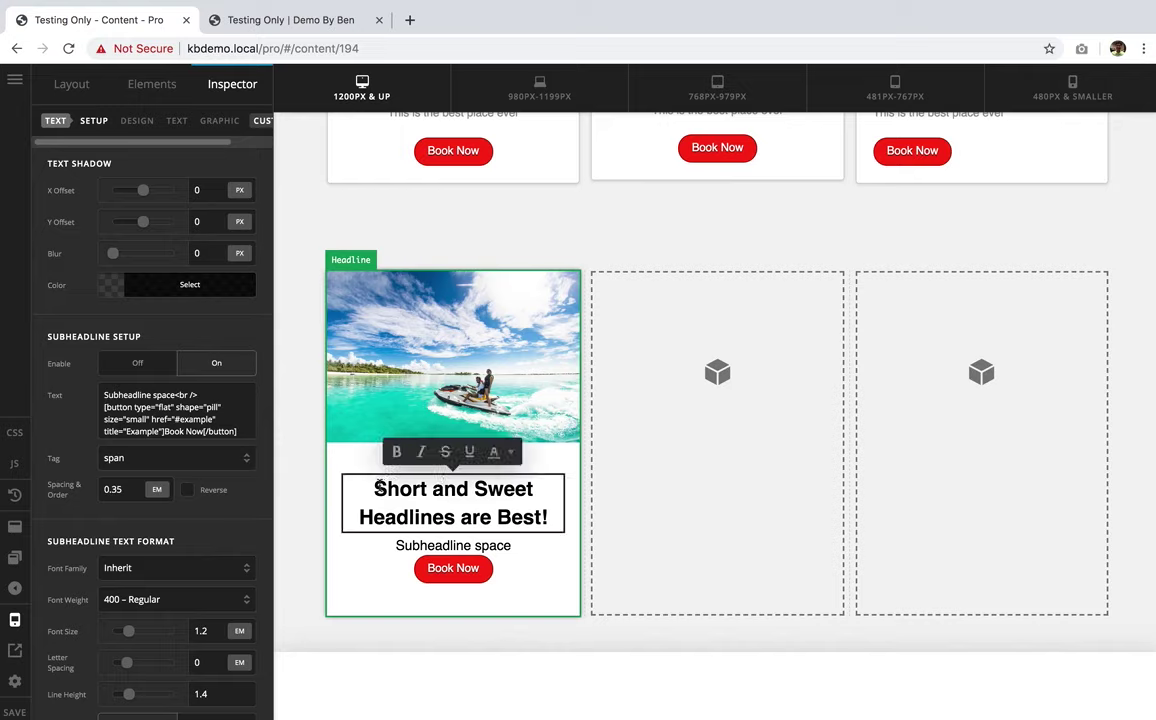
drag(372, 488, 561, 519)
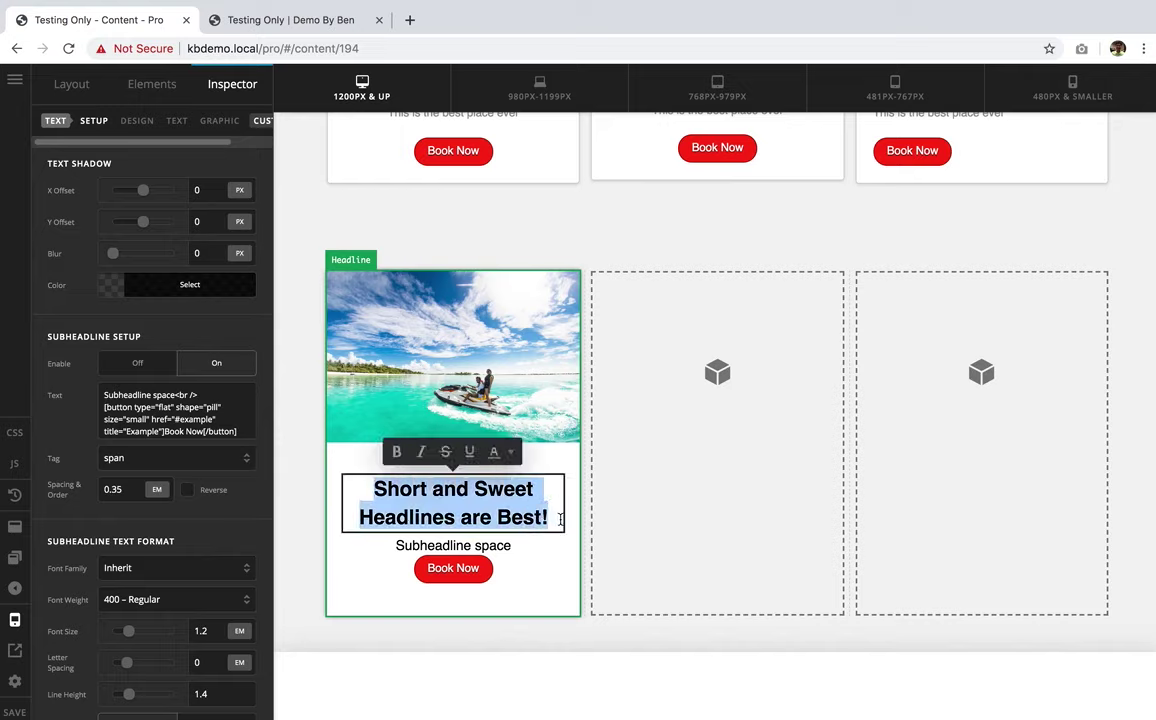
click(512, 453)
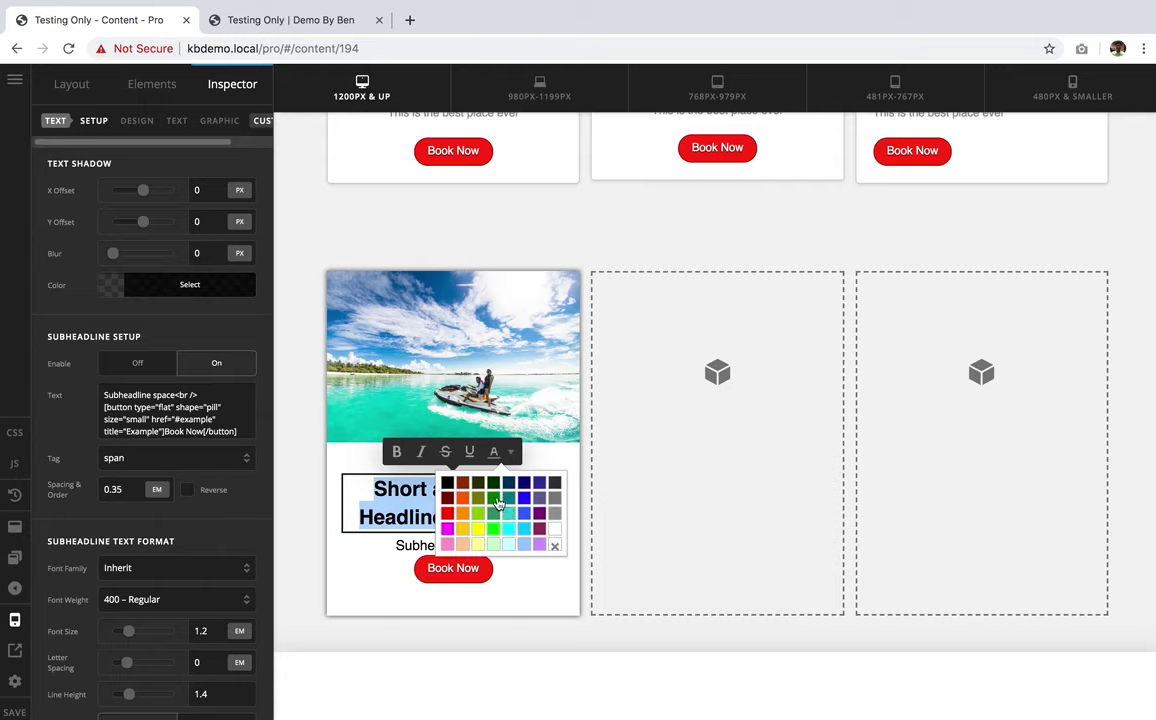
click(509, 499)
click(541, 565)
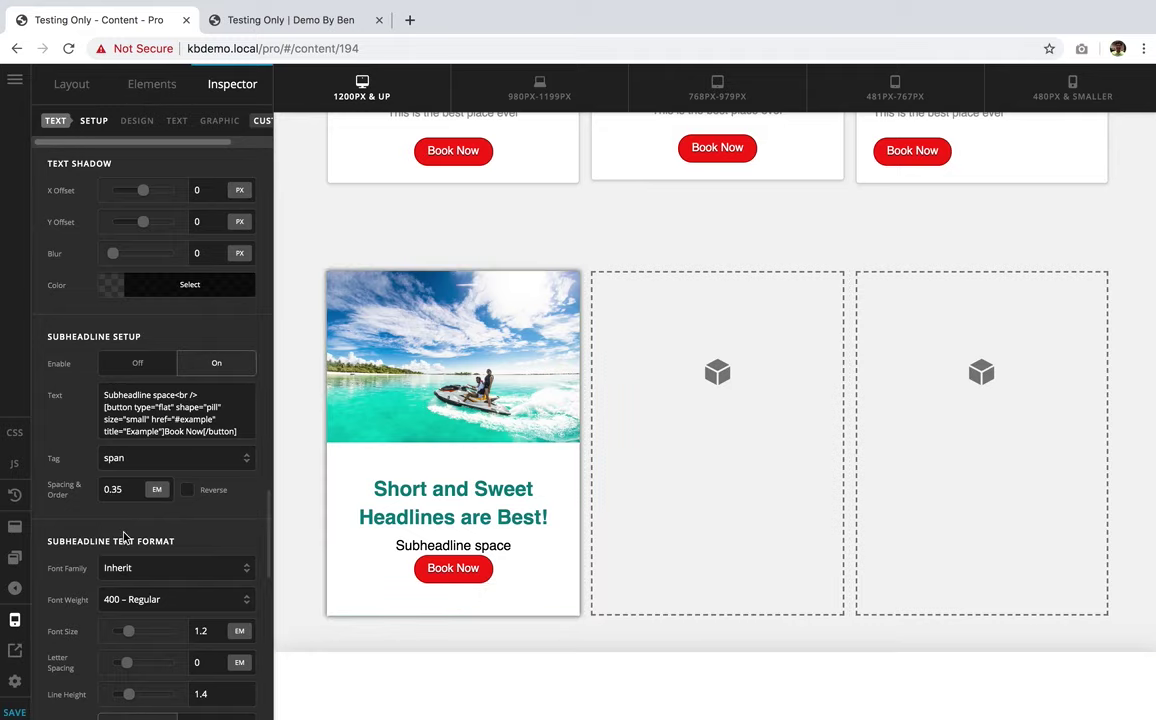
scroll(122, 510, down, 3)
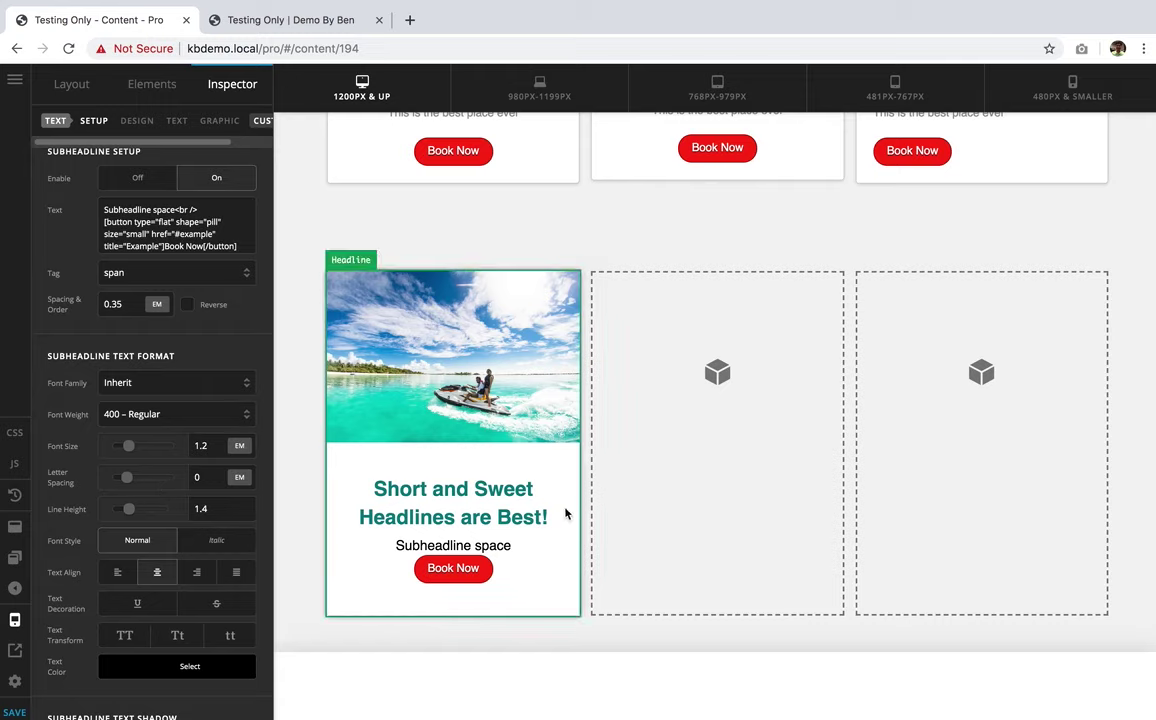